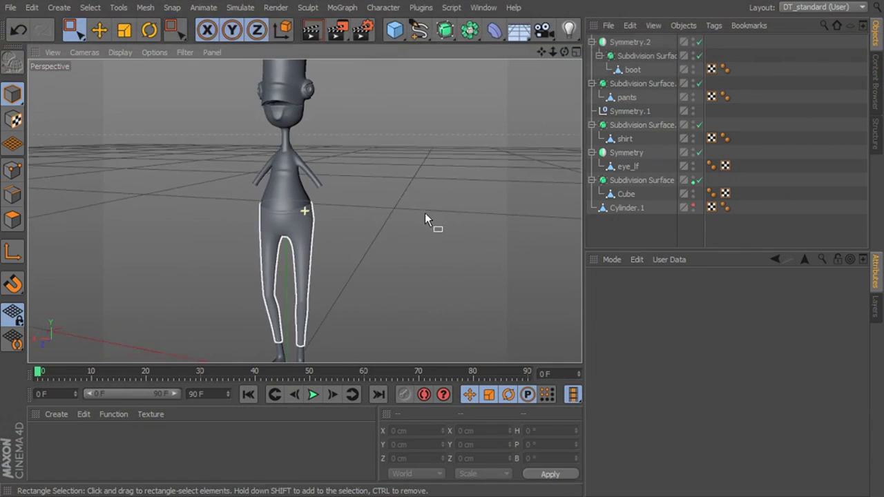
Add a Rectangle spline at the character's feet, 400 cm wide and 400 cm high in the XY plane
left_click_drag(425, 215, 425, 204, "alt")
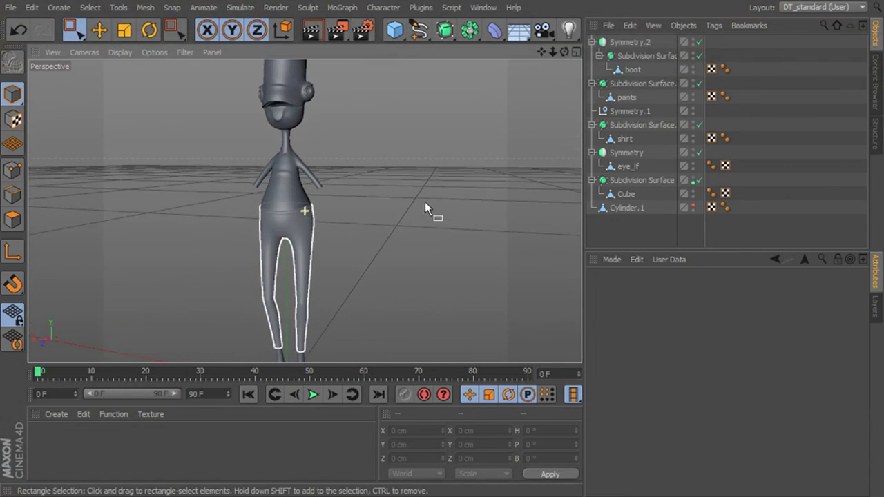
mouse_move(488, 120)
left_mouse_down("alt")
mouse_move(470, 95)
mouse_move(442, 133)
mouse_move(435, 165)
mouse_move(469, 176)
mouse_move(455, 178)
mouse_move(442, 139)
left_mouse_up("alt")
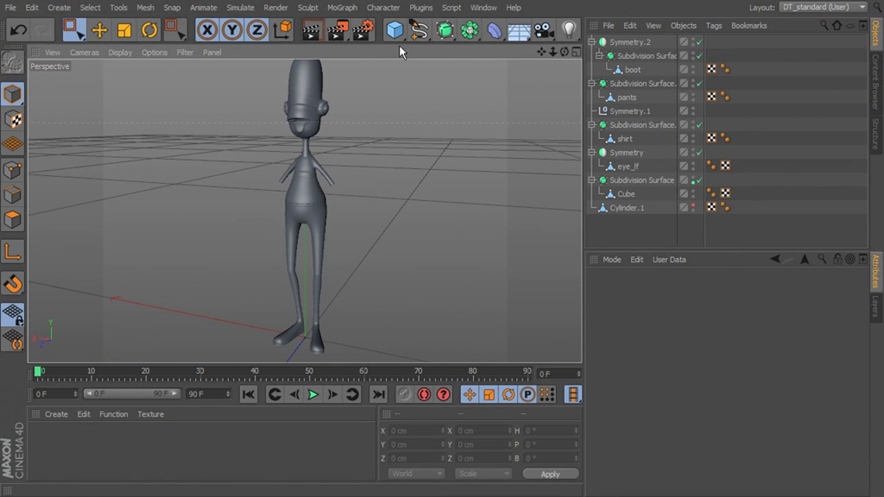
left_click(416, 31)
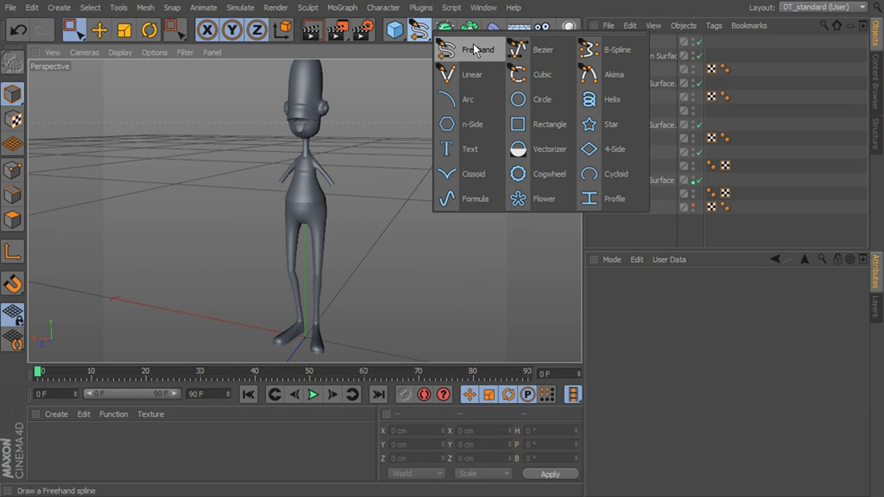
left_click(545, 124)
left_click_drag(507, 174, 391, 211, "alt")
left_click_drag(349, 259, 387, 270, "alt")
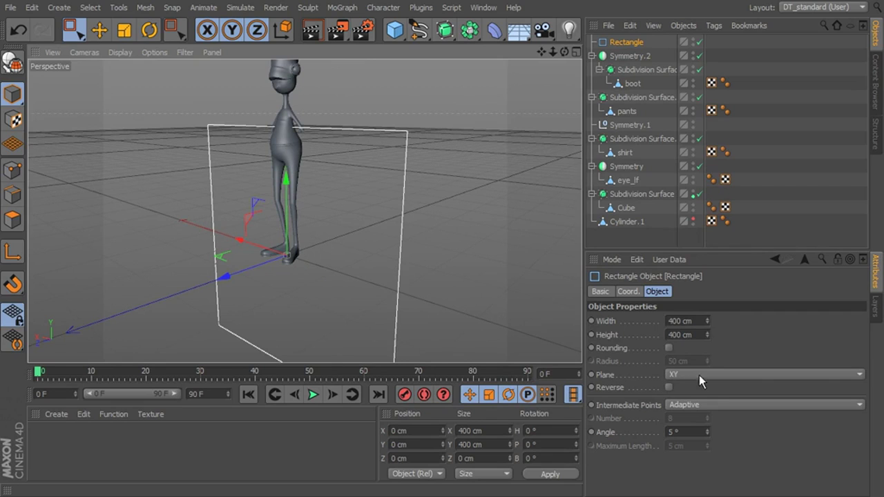
left_click_drag(389, 227, 422, 154, "alt")
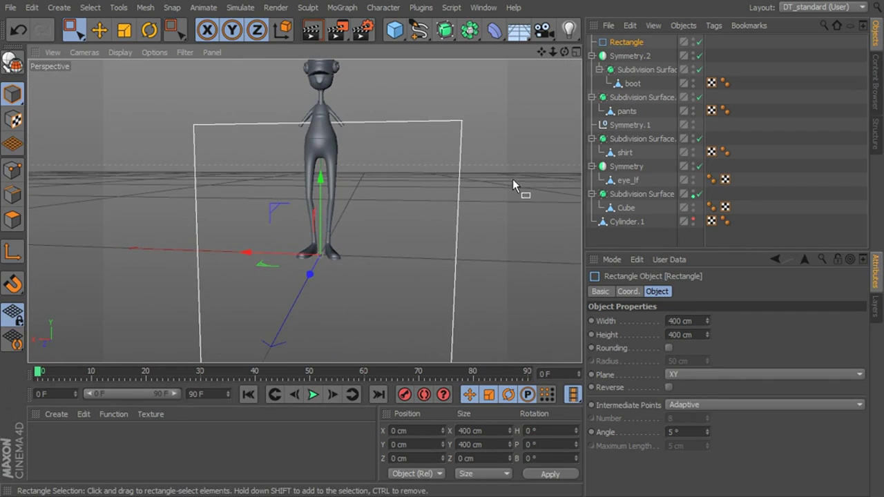
left_click_drag(512, 179, 539, 166, "alt")
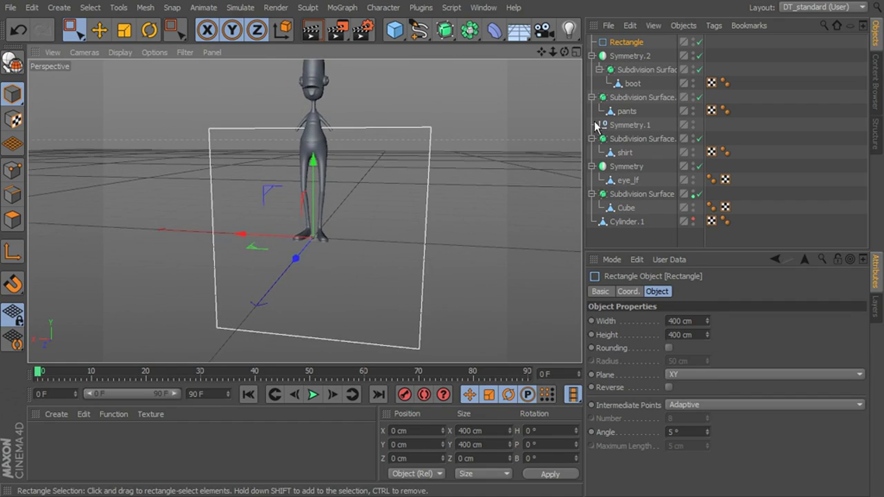
Duplicate the rectangle spline twice in the object hierarchy
left_click(619, 45)
left_click_drag(620, 52, 631, 64, "ctrl")
key("ctrl+z")
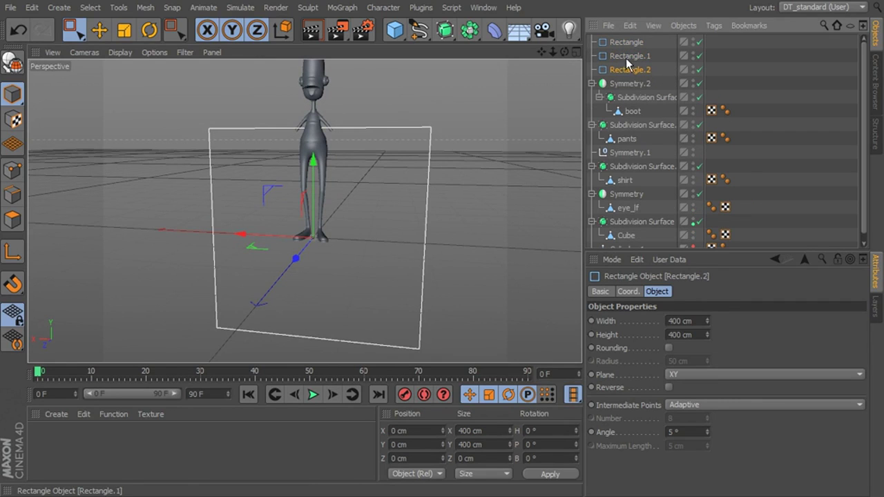
Resize Rectangle.1 to 736 cm wide and 120 cm high, and raise it to about Y 73 cm
left_click(626, 56)
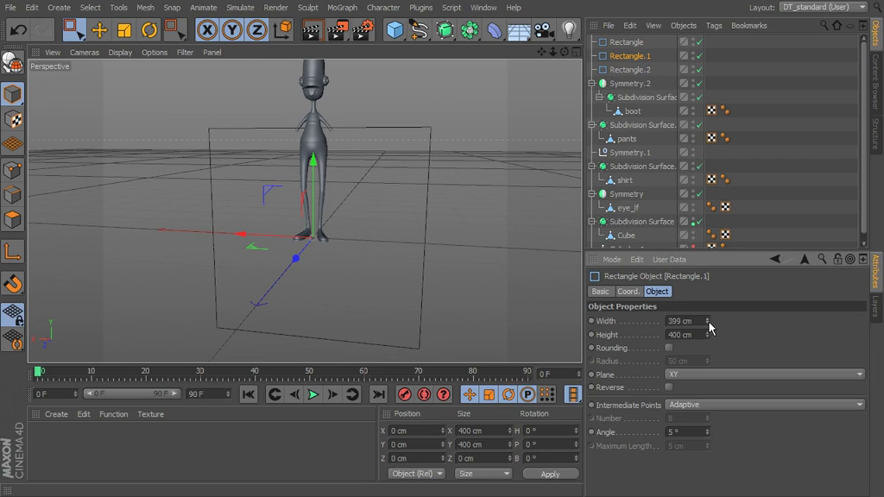
left_click_drag(708, 322, 662, 334)
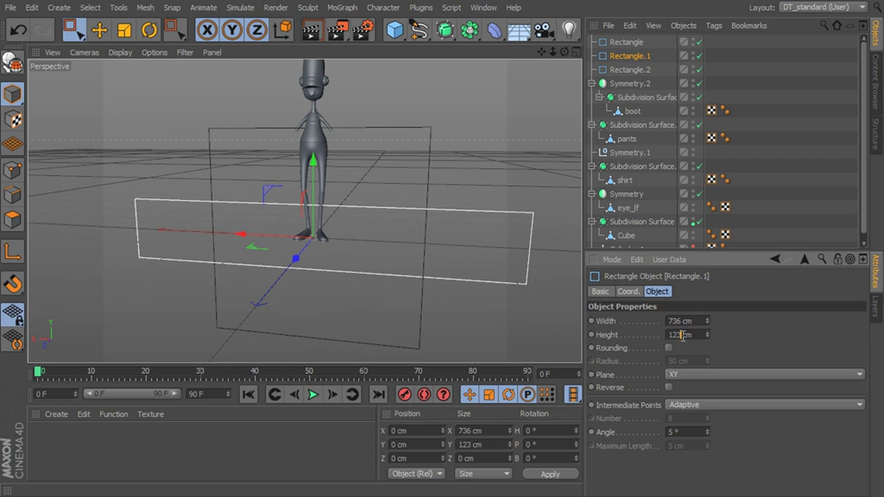
key("Return")
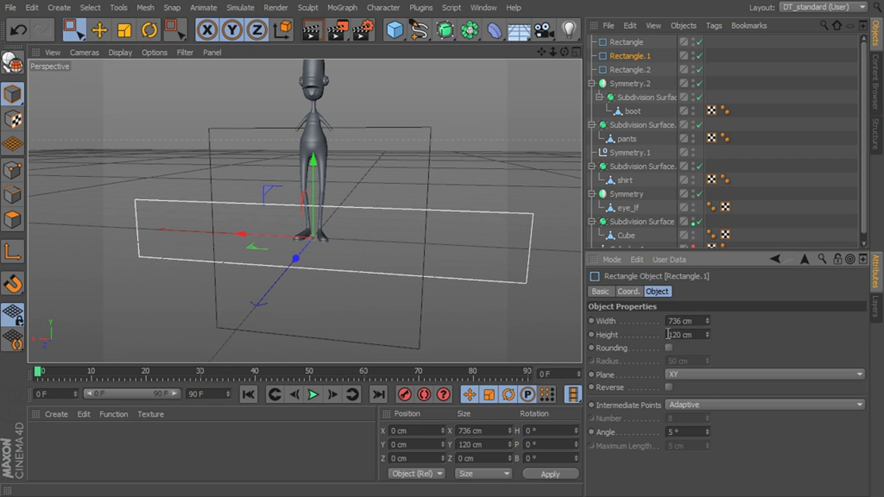
left_click_drag(312, 169, 306, 120)
mouse_move(452, 185)
left_mouse_down("alt")
mouse_move(454, 174)
mouse_move(470, 177)
mouse_move(450, 186)
left_mouse_up("alt")
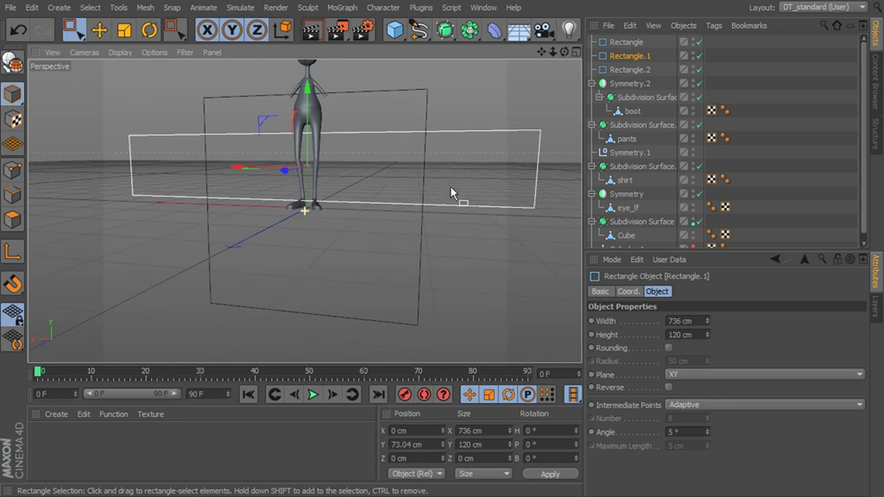
Duplicate the wide Rectangle.1 and lower the copy to about Y -94 cm
left_click(629, 70)
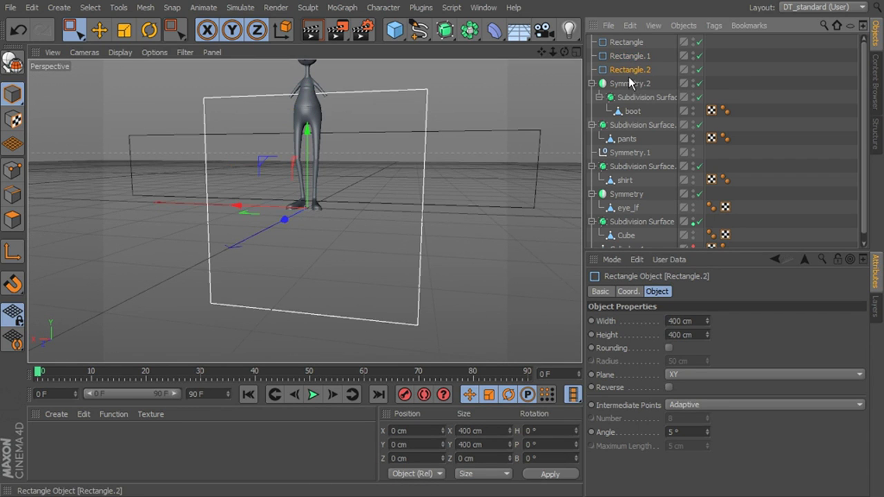
left_click(627, 56)
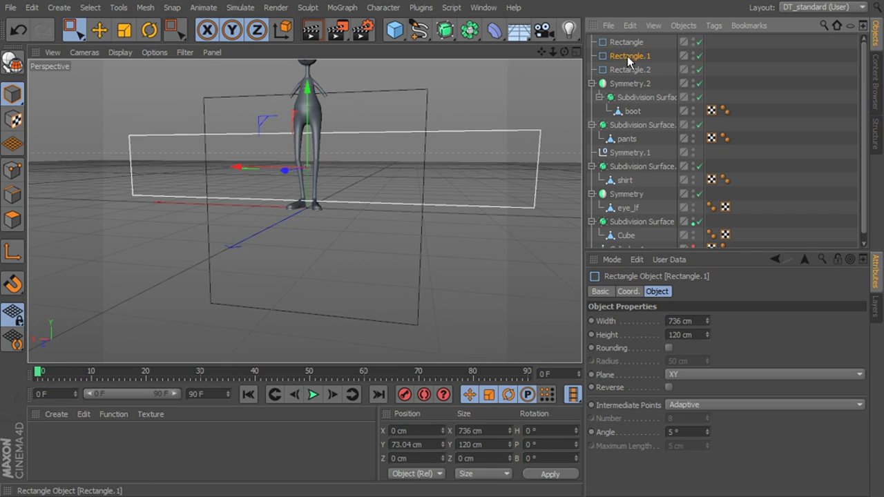
left_click_drag(626, 56, 628, 63, "ctrl")
left_click_drag(303, 90, 308, 181)
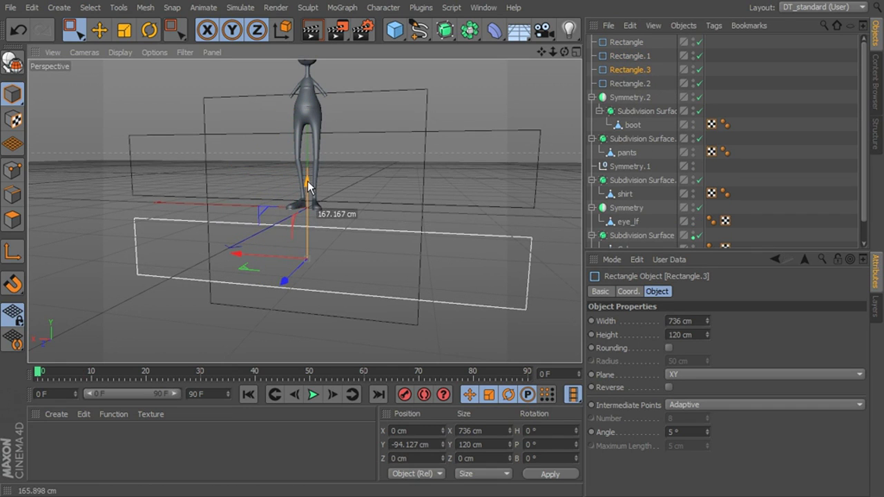
Delete the spare square Rectangle.2 and raise the upper wide rectangle to about Y 94 cm
left_click(630, 84)
key("Delete")
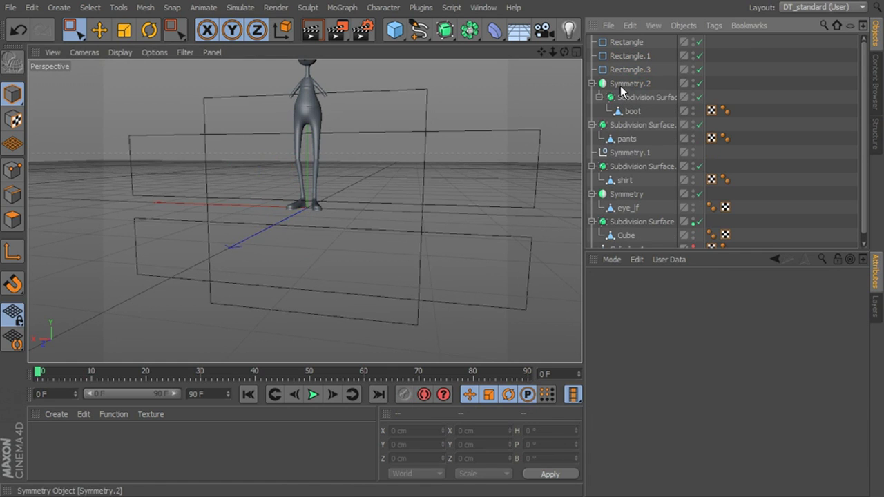
left_click(471, 131)
left_click_drag(307, 86, 308, 75)
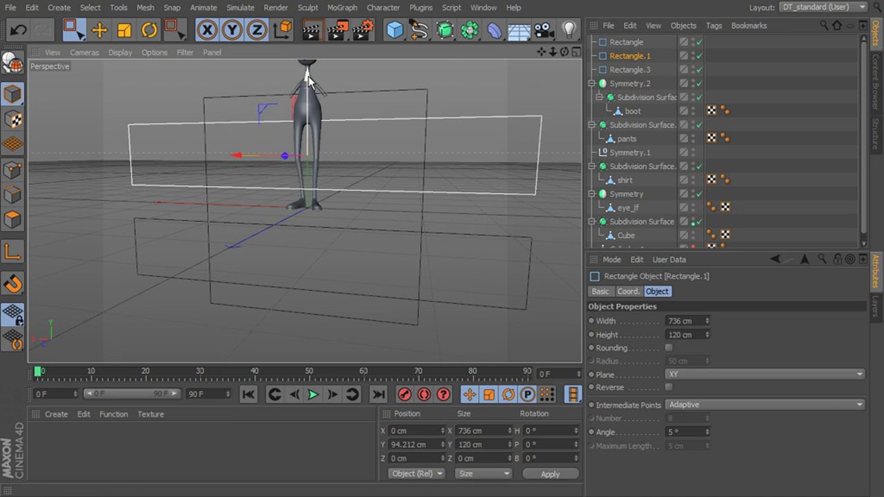
mouse_move(428, 173)
left_mouse_down("alt")
mouse_move(456, 164)
mouse_move(445, 177)
left_mouse_up("alt")
middle_click_drag(445, 172, 444, 198, "alt")
mouse_move(443, 197)
left_mouse_down("alt")
mouse_move(438, 167)
mouse_move(457, 187)
mouse_move(414, 243)
mouse_move(419, 173)
mouse_move(406, 176)
mouse_move(436, 207)
left_mouse_up("alt")
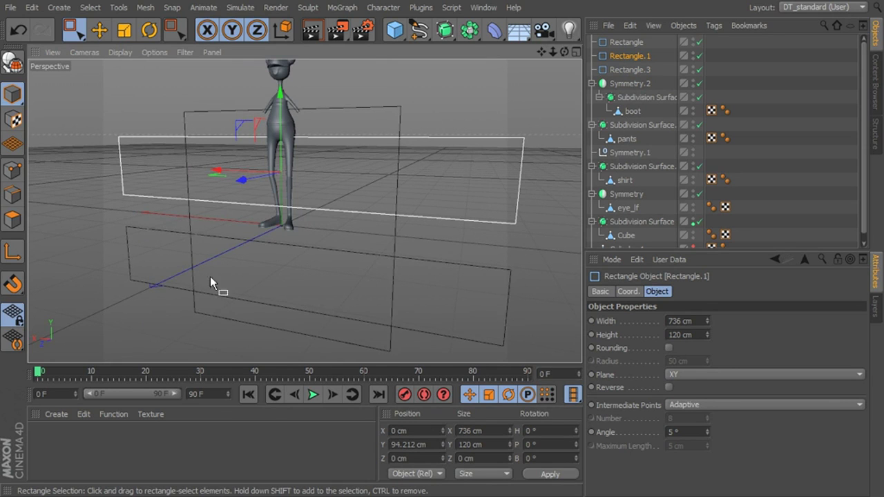
Select both wide rectangles, Rectangle.1 and Rectangle.3, together
left_click(479, 81)
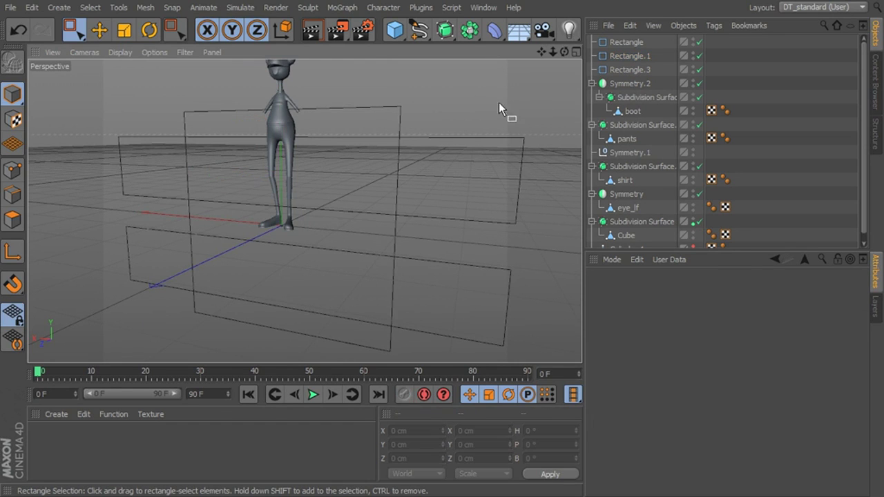
left_click_drag(498, 102, 472, 122, "alt")
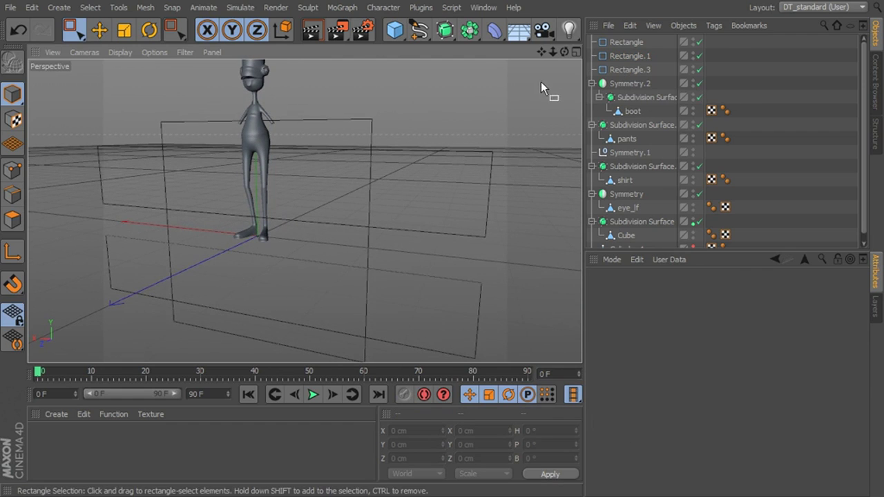
left_click(622, 69)
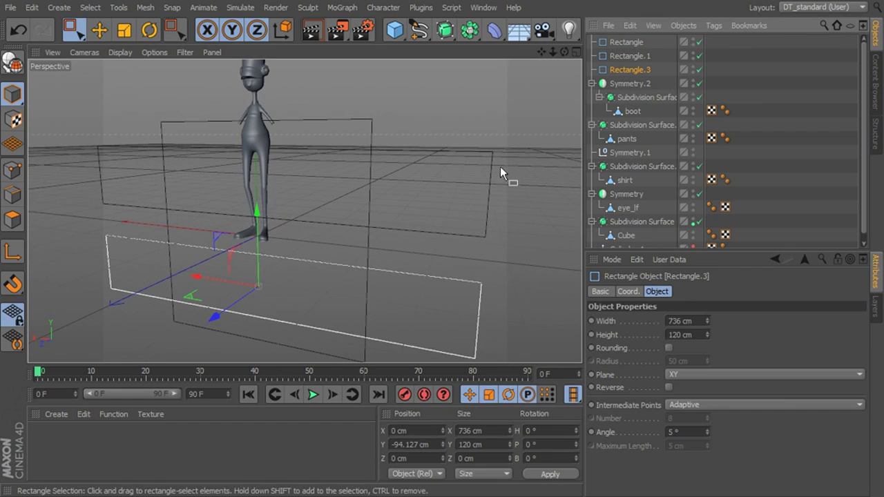
left_click(475, 149, "shift")
Try Connect Objects + Delete on the two parametric wide rectangles and undo it
right_click(643, 69)
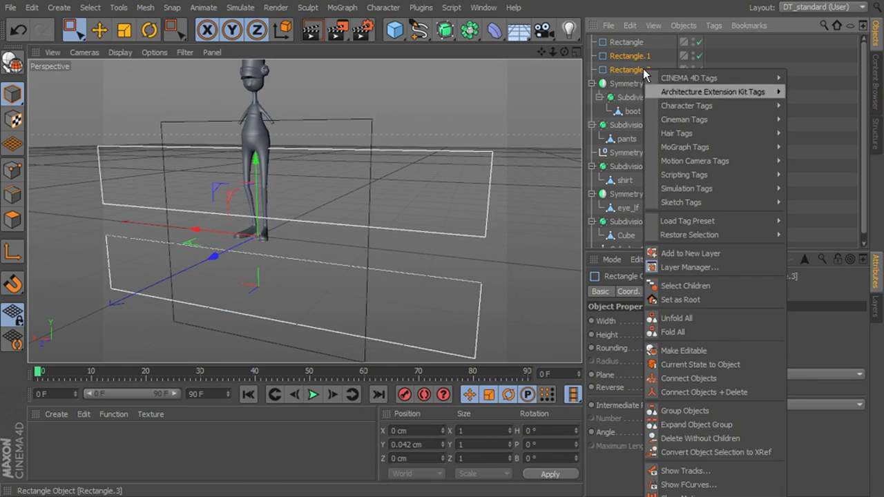
left_click(710, 392)
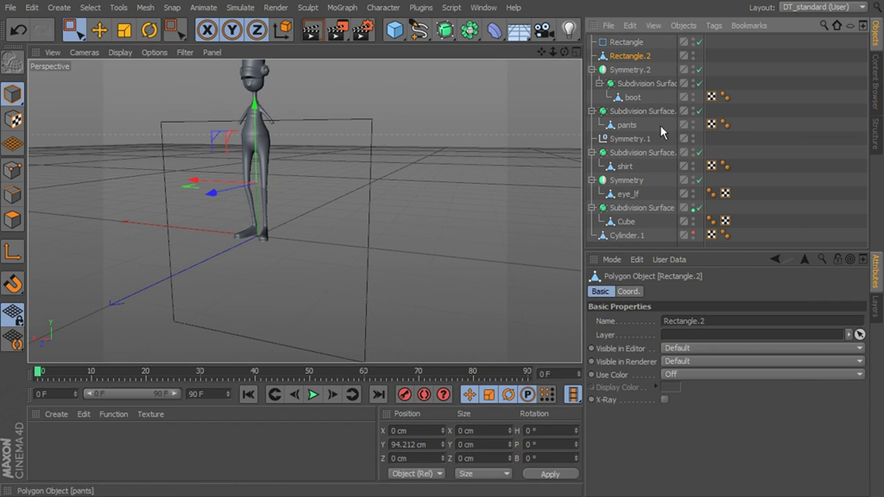
key("ctrl+z")
right_click(633, 59)
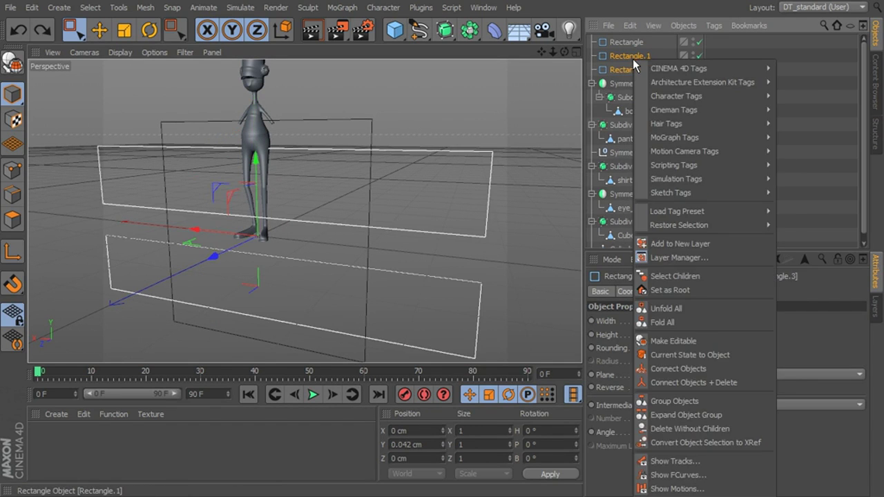
key("Escape")
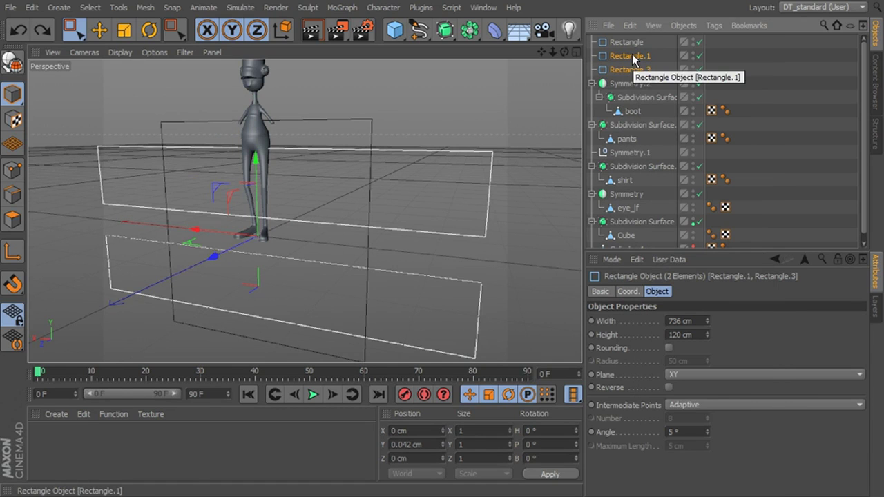
Make the two wide rectangles editable and merge them into one spline with Connect Objects + Delete
left_click(13, 62)
right_click(614, 62)
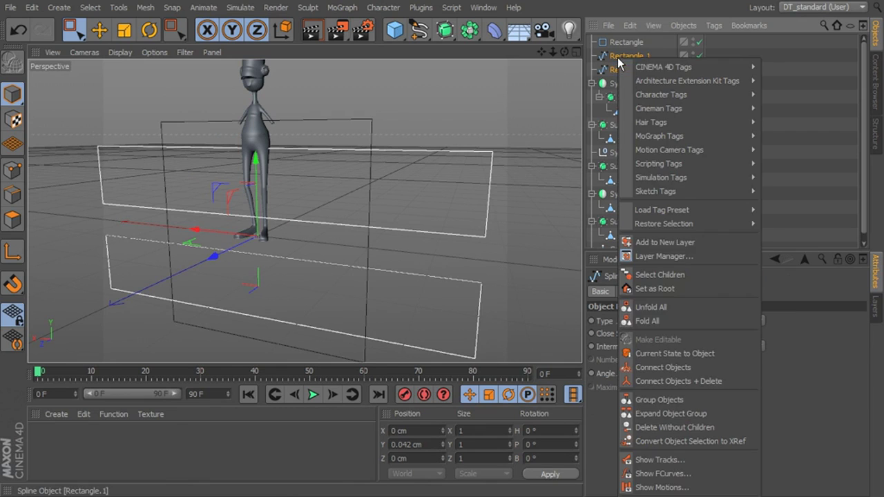
left_click(692, 385)
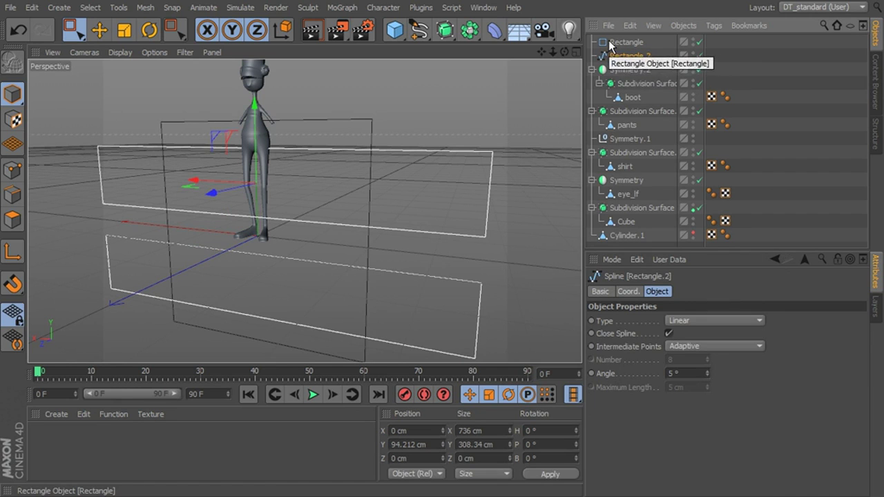
Convert the square rectangle into an editable spline
middle_click_drag(519, 152, 516, 151, "alt")
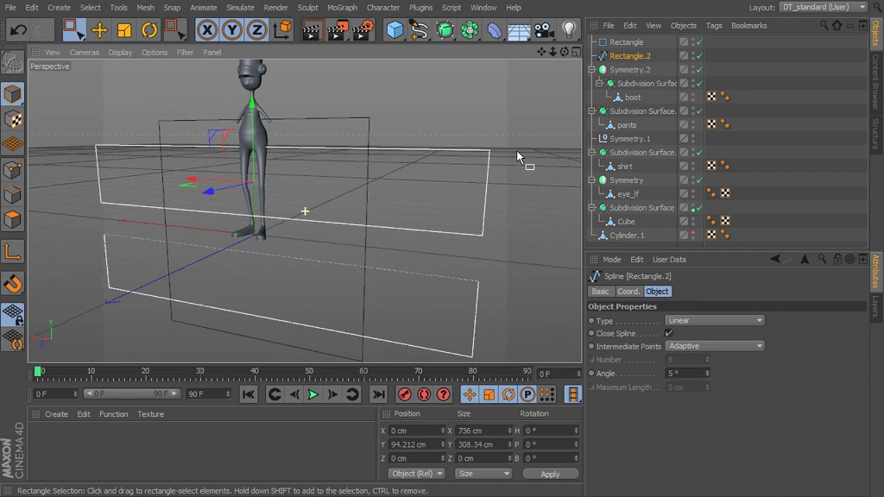
mouse_move(516, 151)
left_mouse_down("alt")
mouse_move(492, 143)
mouse_move(494, 166)
mouse_move(510, 160)
left_mouse_up("alt")
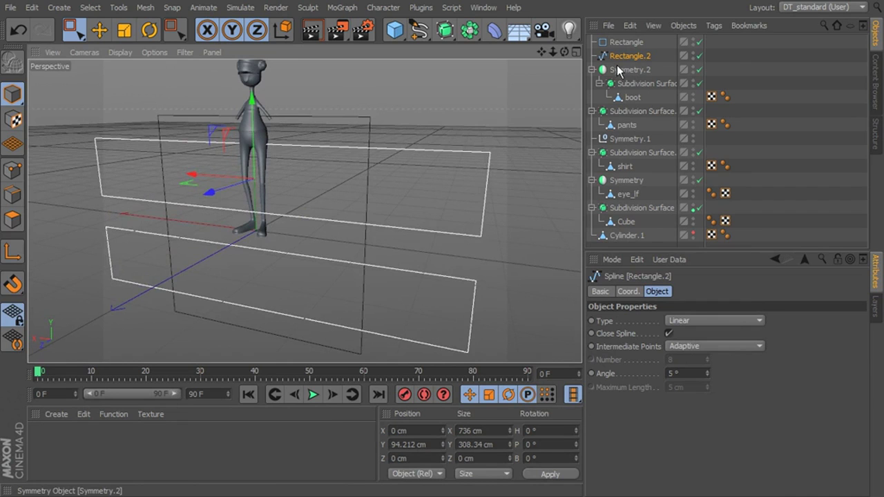
left_click(624, 42)
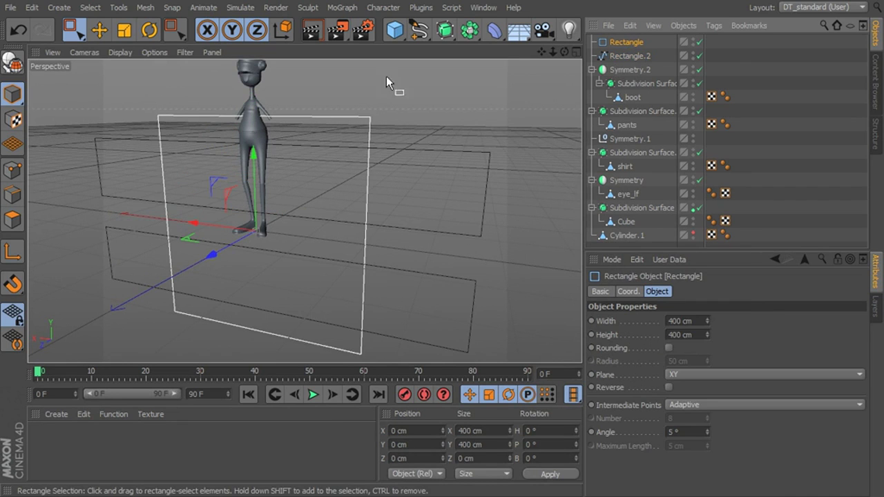
left_click(13, 62)
left_click_drag(535, 136, 481, 83, "alt")
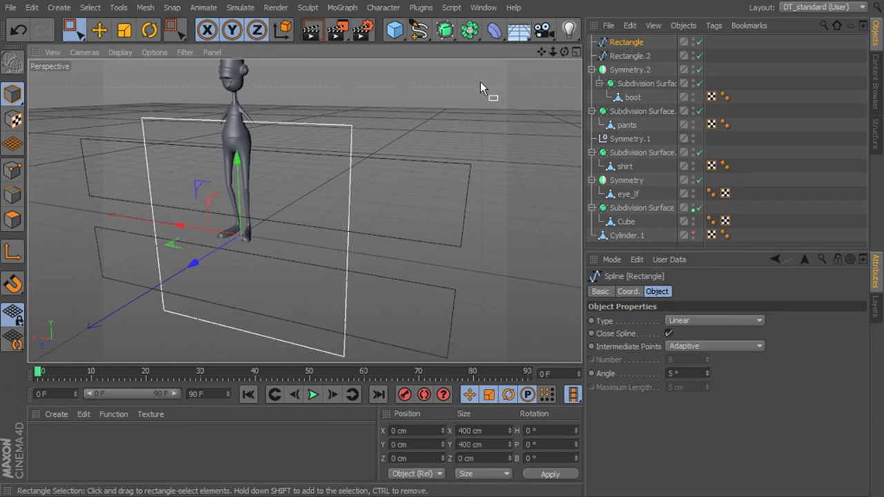
Add a MoGraph Spline Mask and nest the square spline and the merged wide spline under it
left_click(466, 33)
left_click(531, 75)
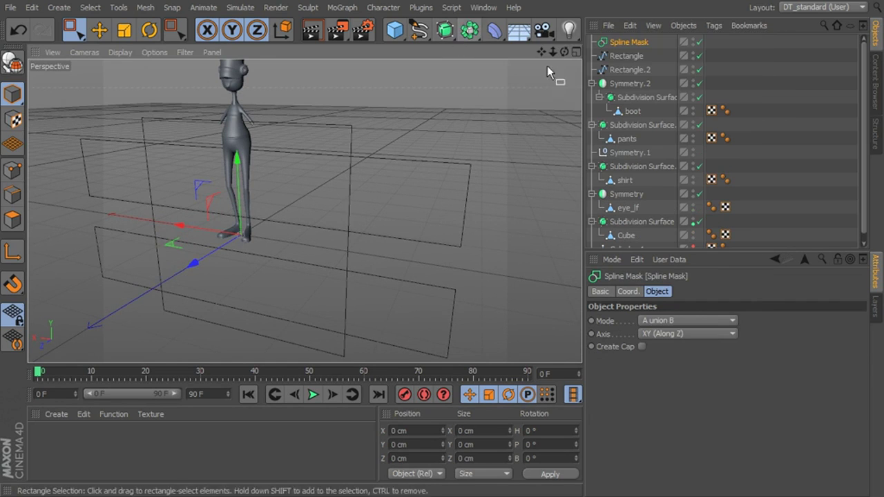
left_click(625, 57)
left_click_drag(634, 47, 637, 62)
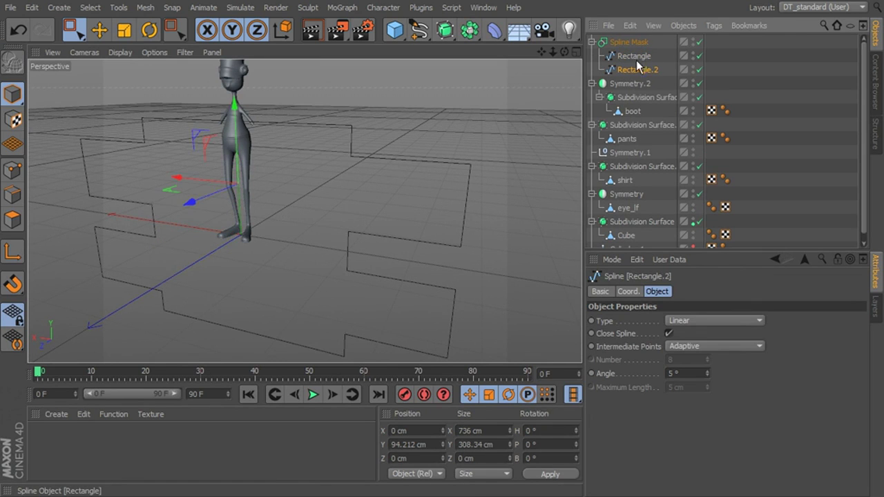
left_click_drag(457, 172, 571, 67, "alt")
Try the ZY (Along X) axis on the Spline Mask and return it to XY (Along Z)
left_click(625, 42)
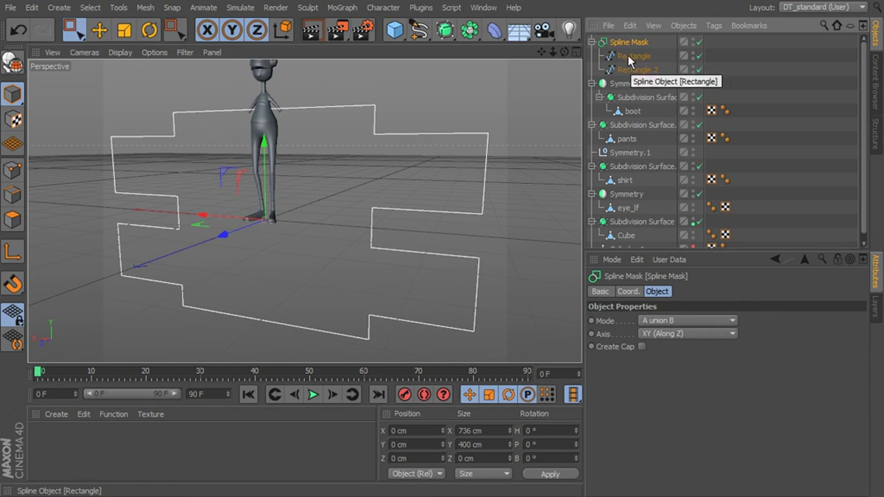
left_click(678, 333)
left_click(680, 357)
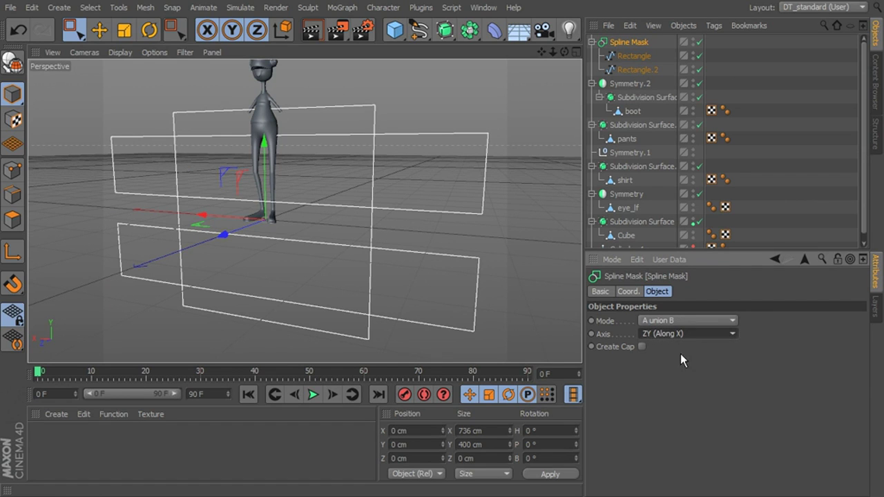
left_click(691, 332)
left_click(689, 345)
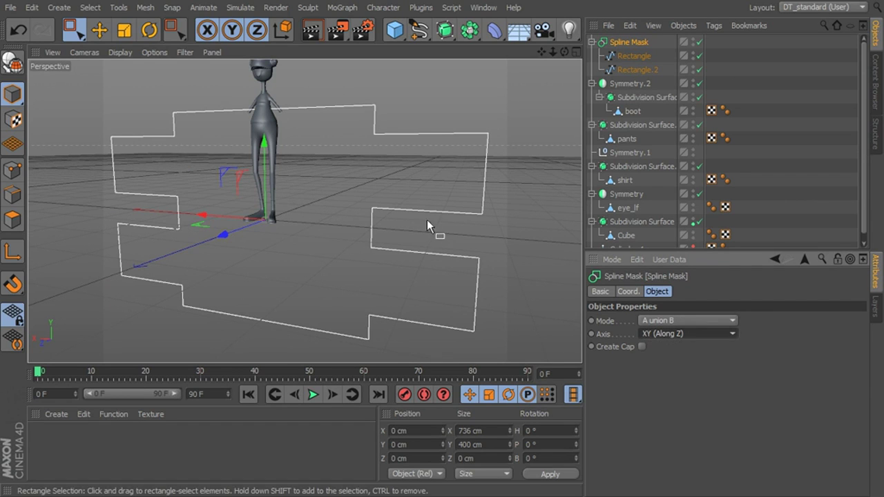
Try the A subtract B, B subtract A and A intersect B modes on the Spline Mask and return it to A union B
left_click(666, 320)
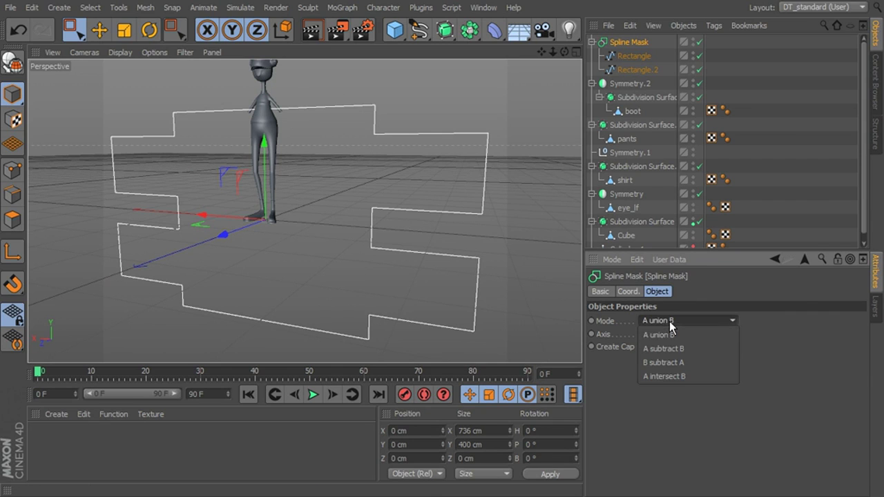
left_click(678, 341)
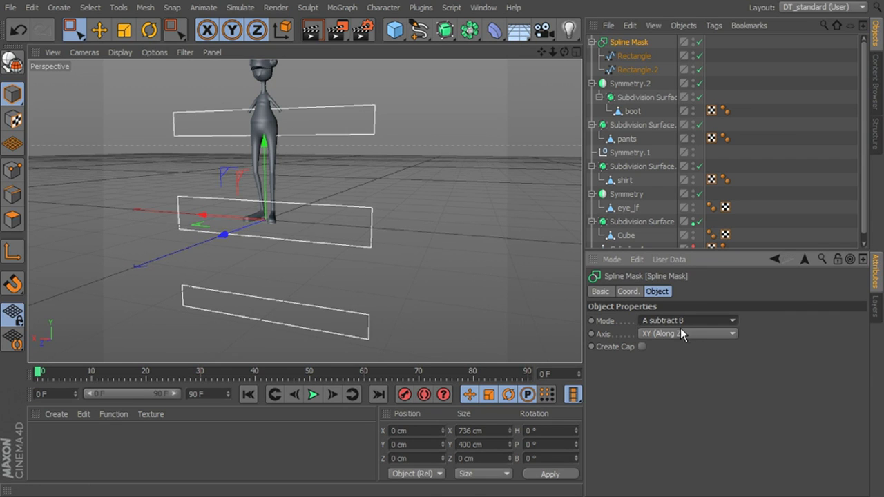
left_click(679, 317)
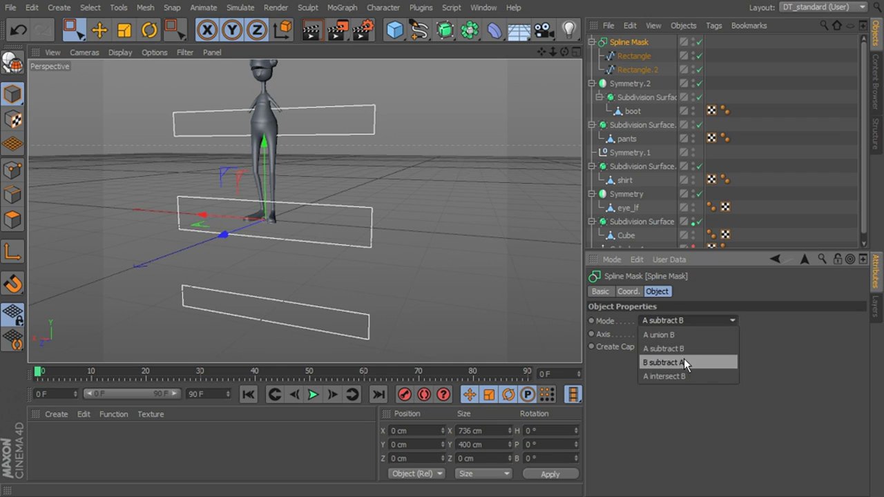
left_click(684, 360)
left_click(688, 318)
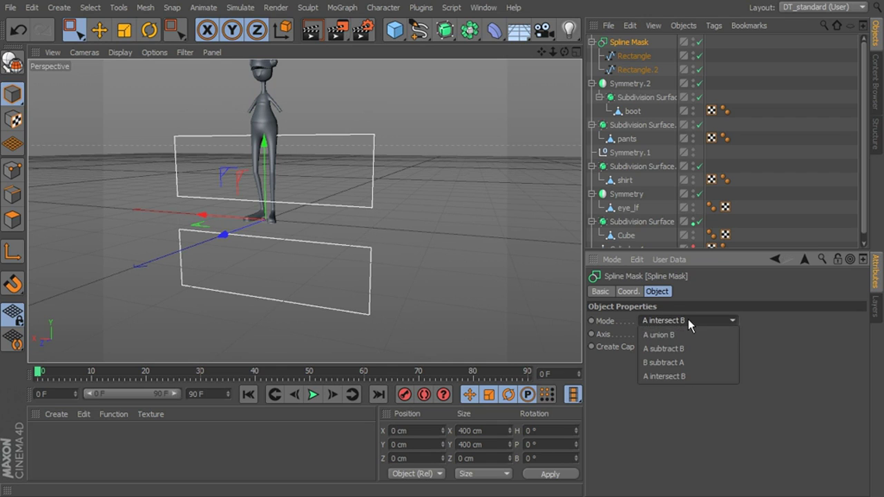
left_click(688, 336)
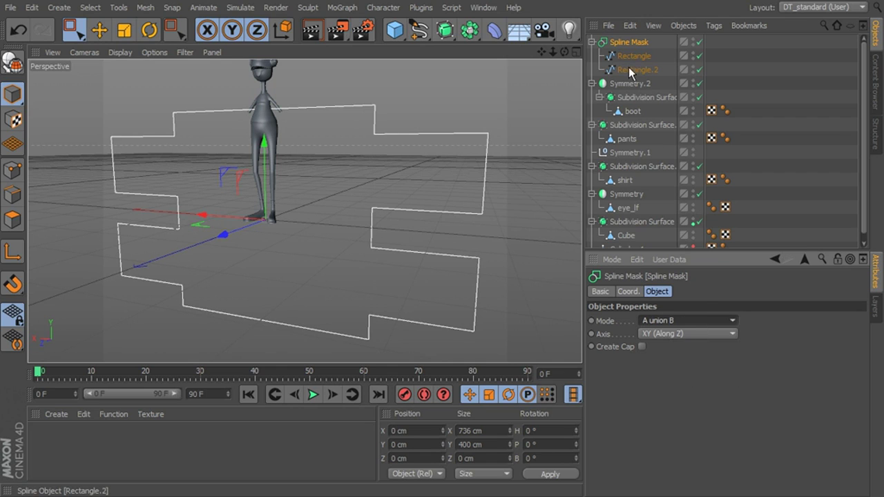
Reorder the Spline Mask's children so the merged wide spline sits above the square spline
left_click_drag(628, 67, 656, 55)
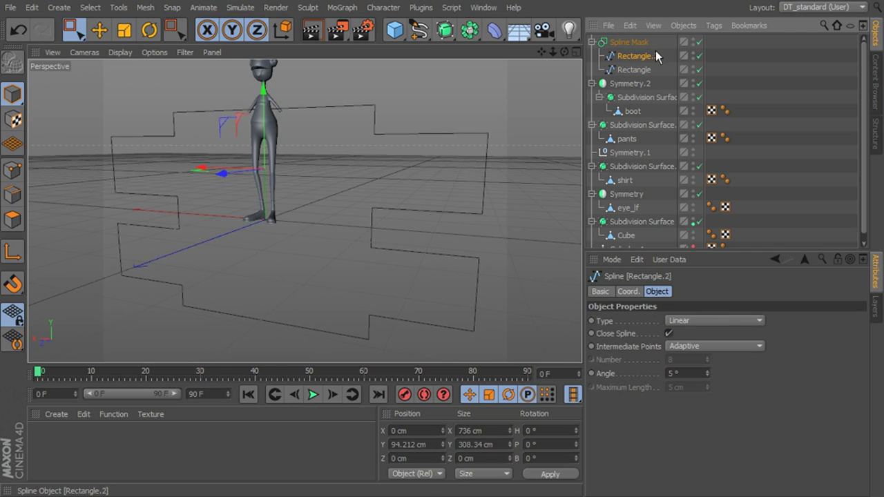
left_click(632, 71)
Test A subtract B on the Spline Mask with the new child order and set the mode back to A union B
left_click(628, 42)
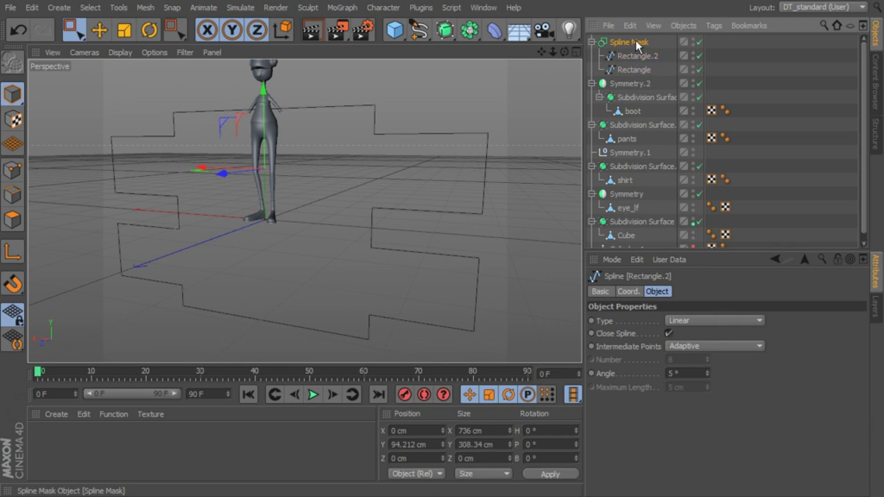
left_click(668, 320)
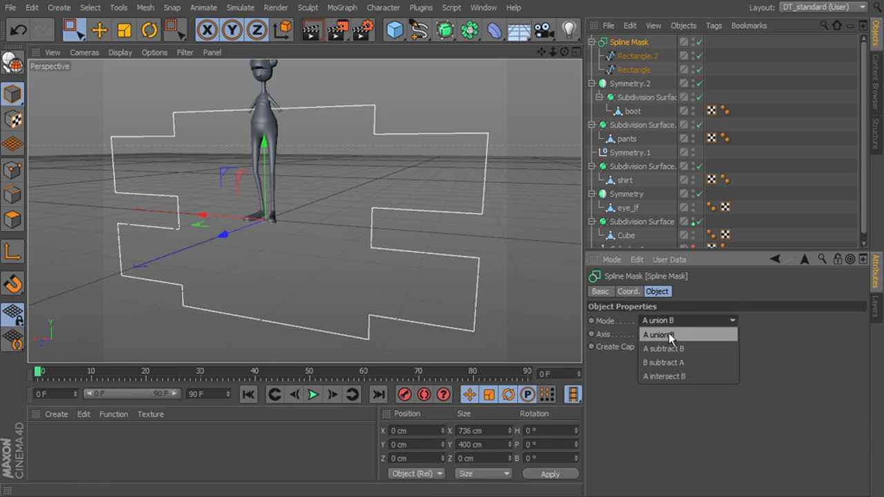
left_click(668, 349)
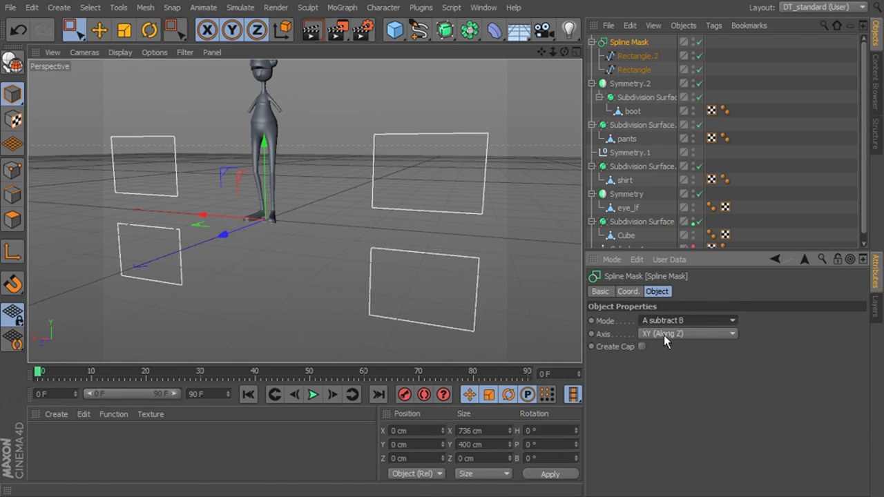
left_click(659, 320)
left_click(667, 336)
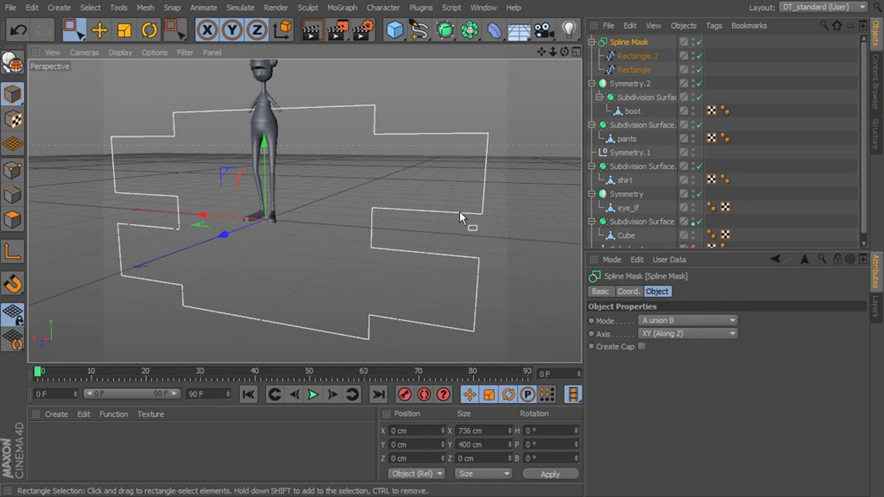
Try a small vertical move of the merged wide spline inside the mask and undo it
left_click_drag(462, 216, 484, 182, "alt")
left_click(612, 72)
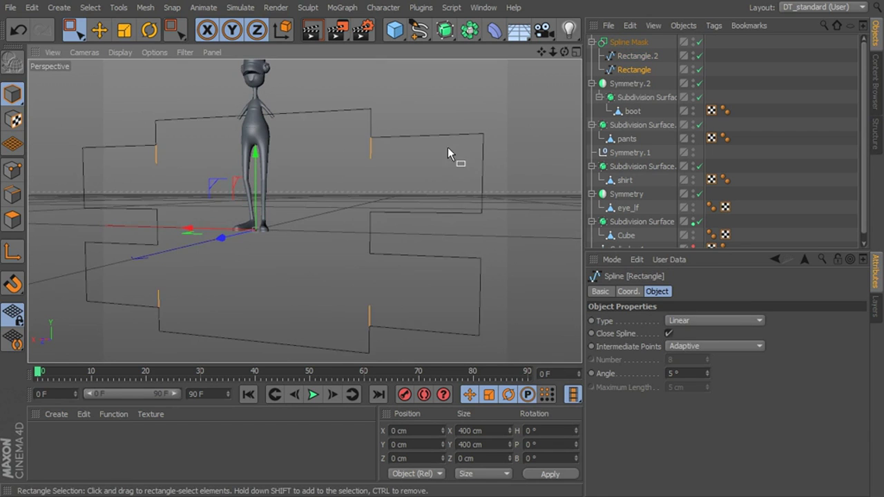
left_click_drag(447, 147, 449, 167, "alt")
left_click(628, 56)
left_click_drag(494, 120, 492, 143, "alt")
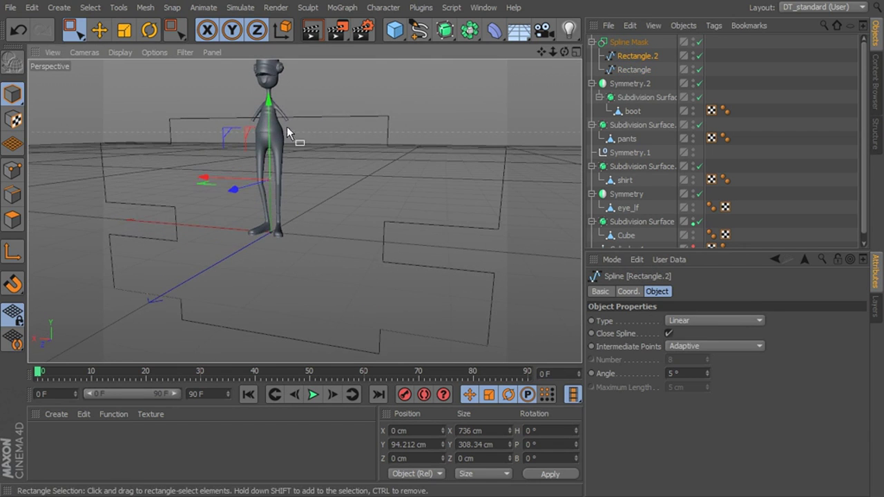
left_click_drag(270, 105, 272, 103)
key("ctrl+z")
In Points mode, select the outer corner points at both ends of the merged wide spline
left_click_drag(458, 162, 473, 149, "alt")
left_click(13, 169)
middle_click_drag(488, 186, 487, 167, "alt")
left_click_drag(461, 188, 426, 225, "shift")
middle_click_drag(448, 234, 452, 195, "alt")
left_click_drag(462, 202, 443, 226, "shift")
left_click_drag(457, 272, 414, 324, "shift")
left_click_drag(323, 280, 366, 234, "alt")
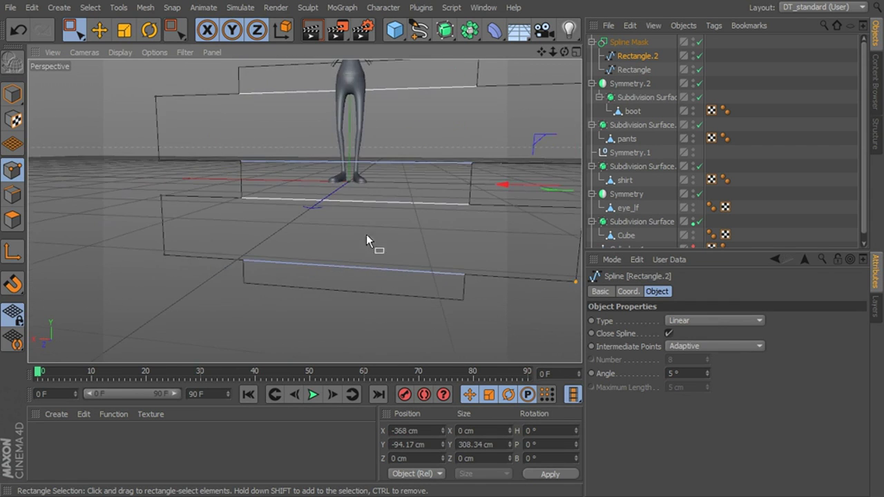
left_click_drag(176, 249, 155, 266, "shift")
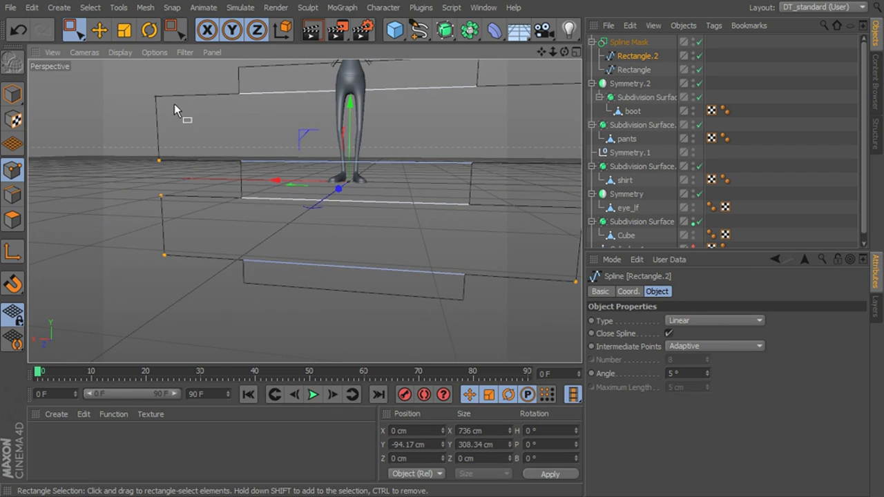
Round the selected corner points with the Chamfer tool and clear the point selection
left_click_drag(203, 122, 411, 185, "alt")
right_click(434, 89)
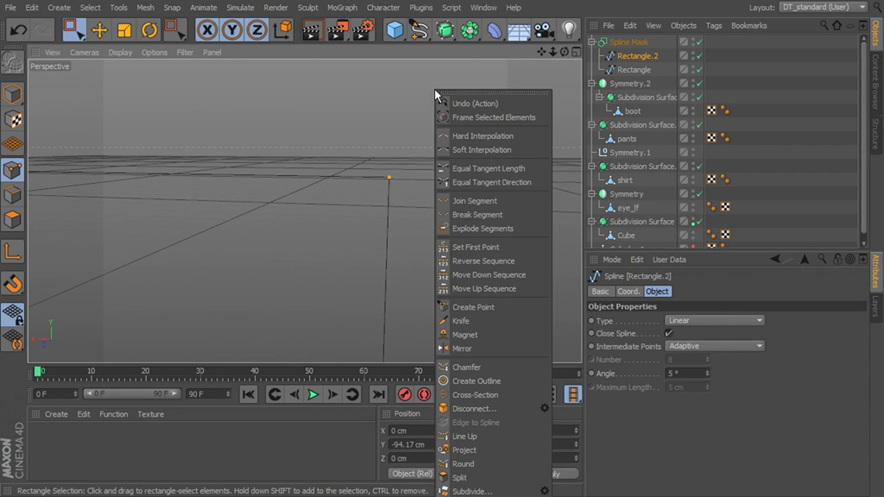
left_click(486, 367)
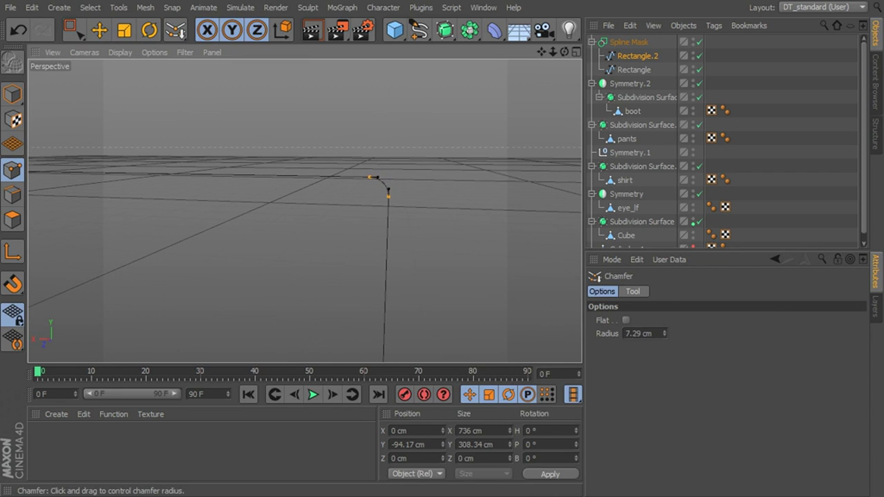
left_click(82, 34)
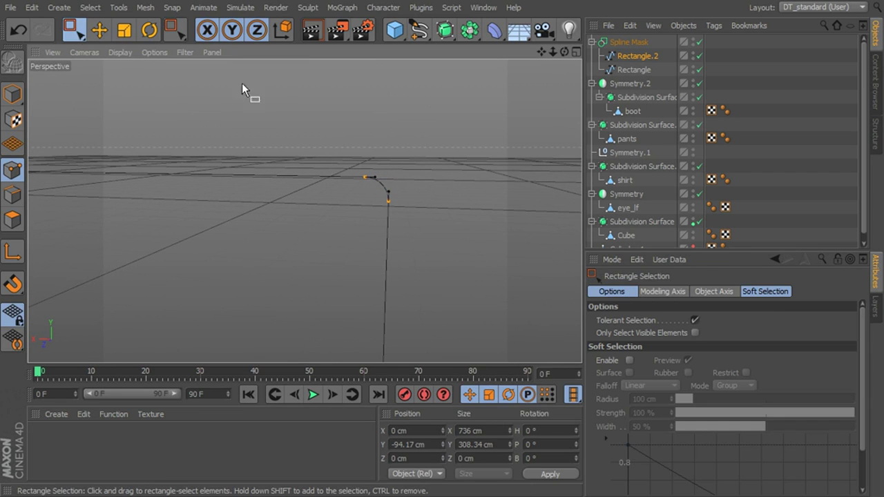
left_click(479, 148)
Return to Model mode and place the Spline Mask inside a new Extrude object
right_click_drag(532, 166, 398, 159, "alt")
scroll(398, 164, "down", 3)
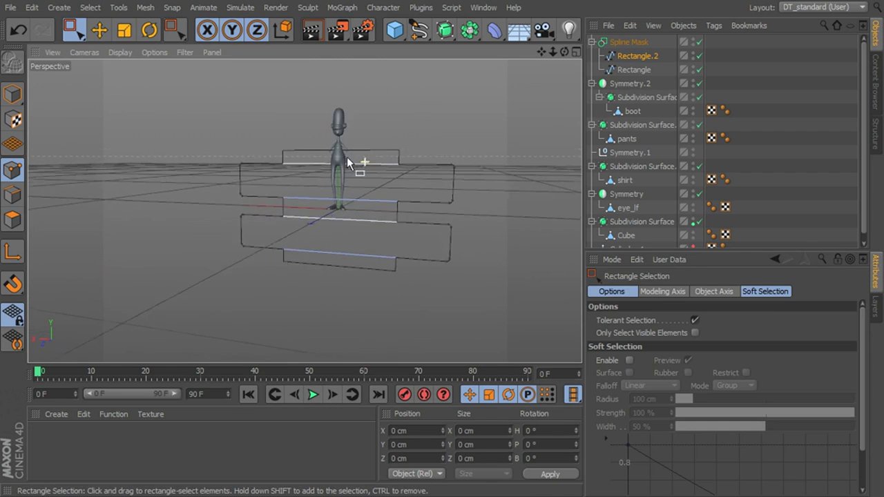
middle_click_drag(347, 156, 310, 161, "alt")
right_click_drag(311, 161, 375, 138, "alt")
left_click_drag(438, 99, 644, 77, "alt")
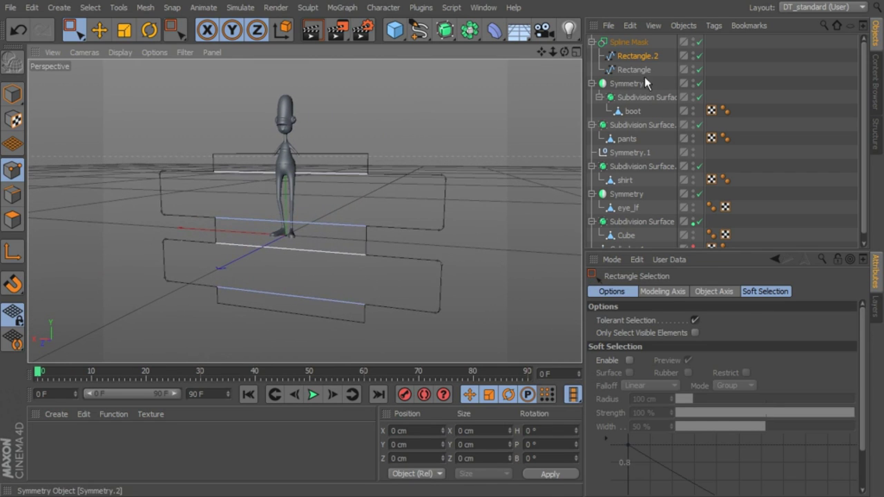
left_click(642, 70)
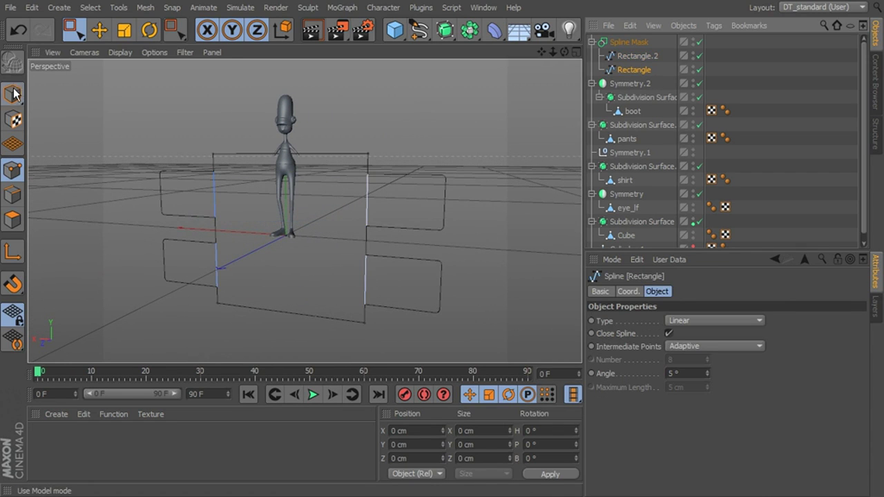
left_click(450, 127)
left_click_drag(465, 136, 631, 44, "alt")
left_click(470, 31)
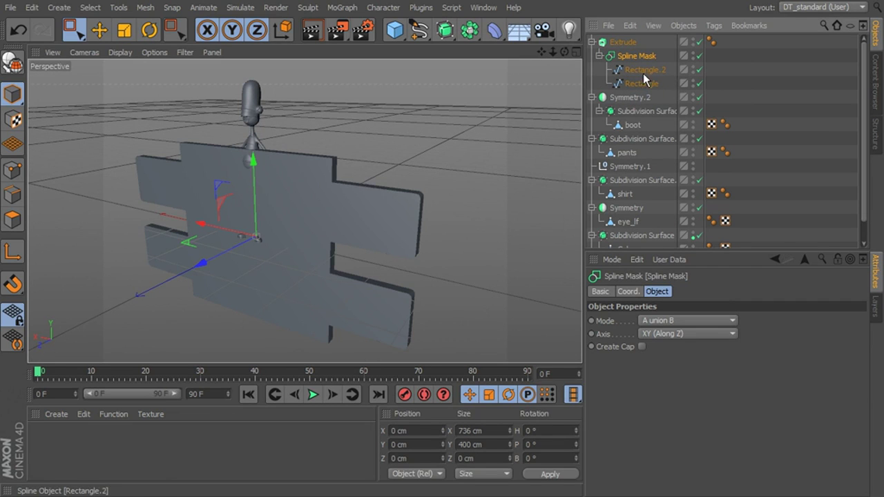
Set both the start and end caps of the Extrude object to Fillet Cap
left_click_drag(442, 184, 386, 207, "alt")
left_click(622, 43)
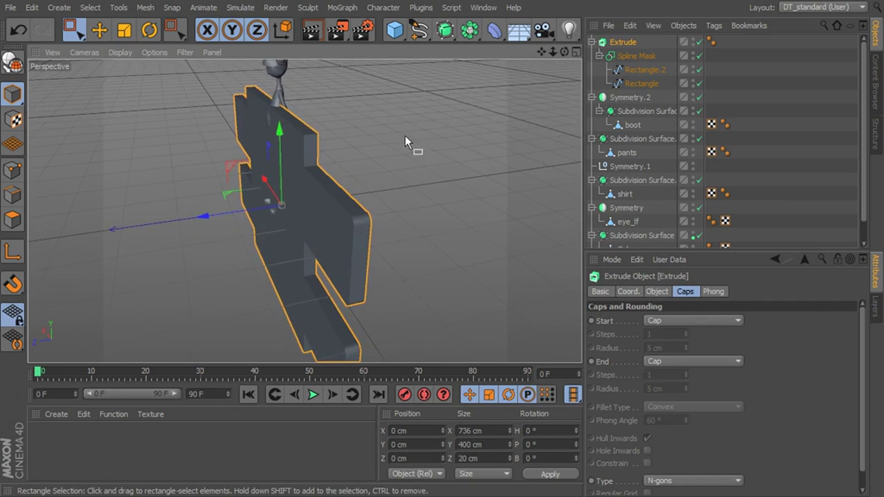
left_click_drag(405, 136, 415, 167, "alt")
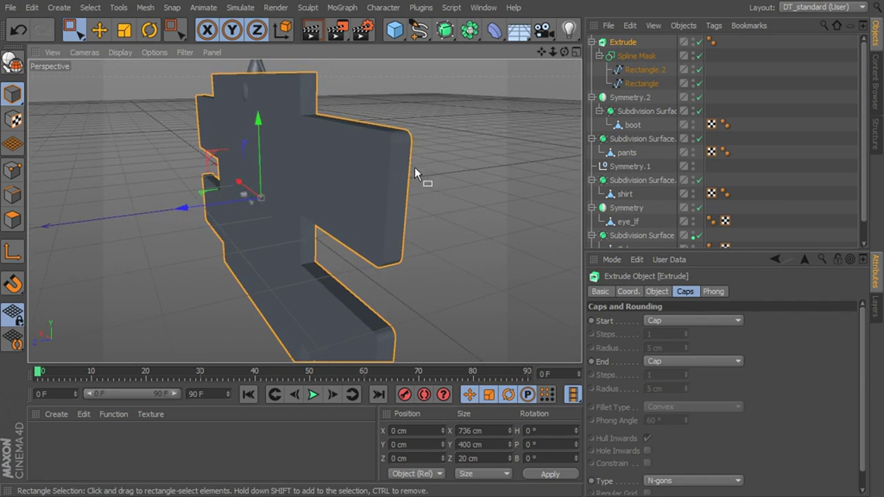
left_click_drag(489, 236, 520, 257, "alt")
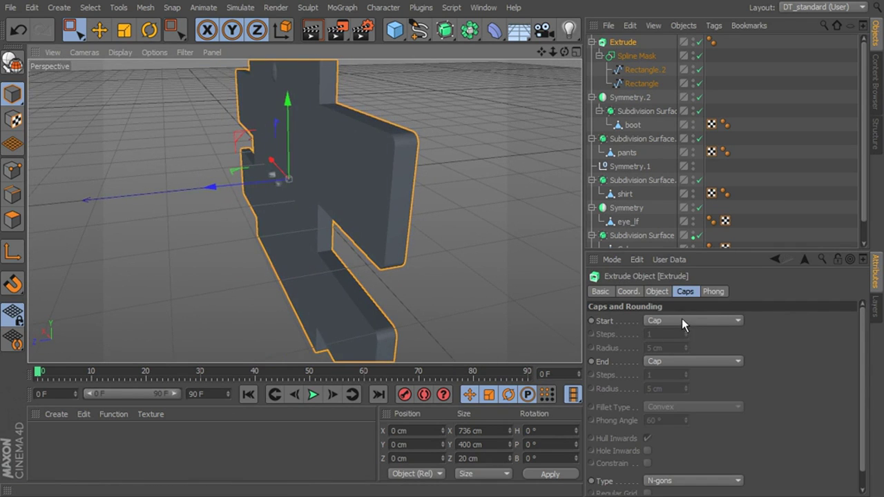
left_click_drag(329, 156, 392, 231, "alt")
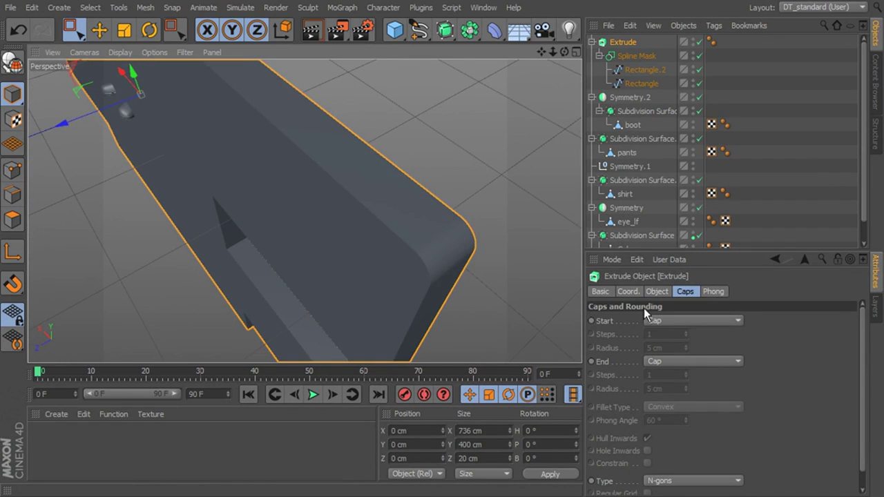
left_click(684, 320)
left_click(670, 372)
left_click(676, 361)
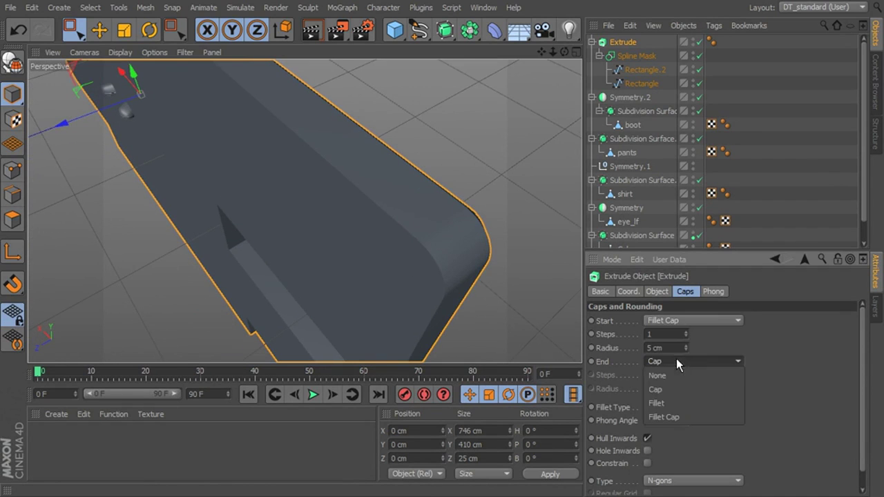
left_click(680, 413)
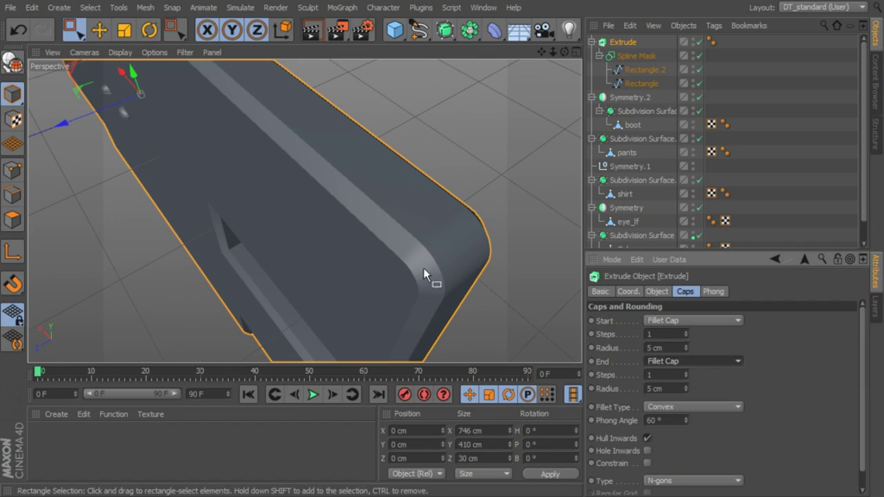
Reduce the end and start fillet radii of the Extrude caps to 2 cm
left_click(685, 390)
left_click(685, 390)
left_click(685, 390)
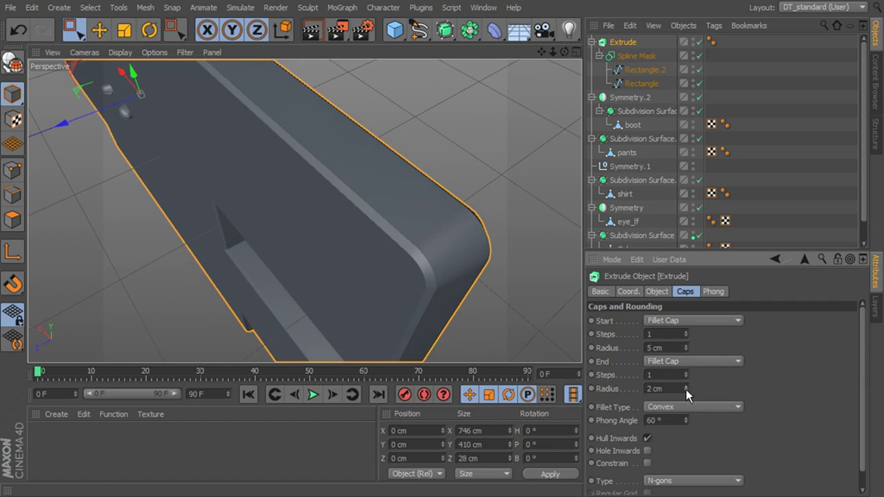
left_click(687, 349)
left_click(687, 349)
left_click(687, 349)
Increase the fillet steps to 3 on both the end and start caps
left_click_drag(492, 288, 445, 178, "alt")
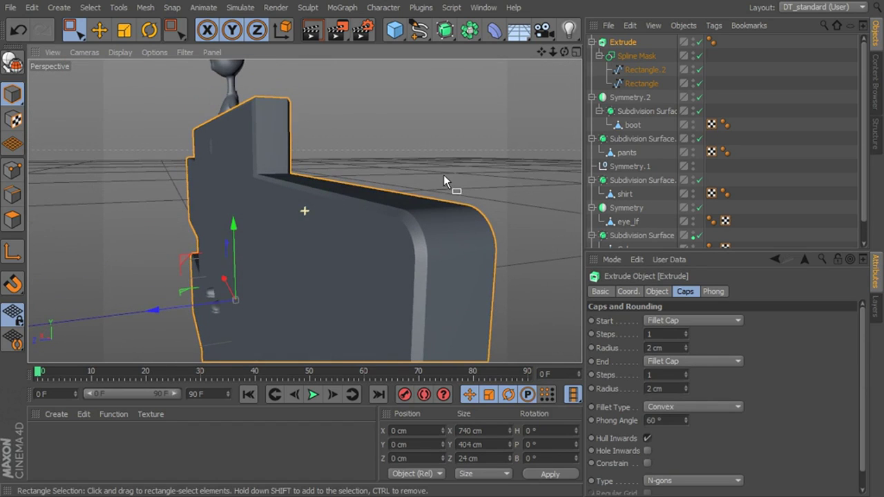
left_click(685, 372)
left_click(685, 371)
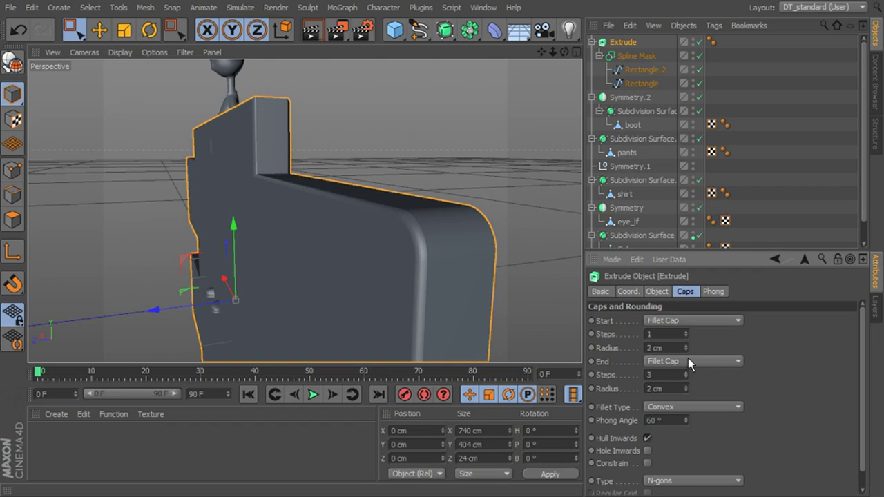
left_click(685, 332)
left_click(685, 332)
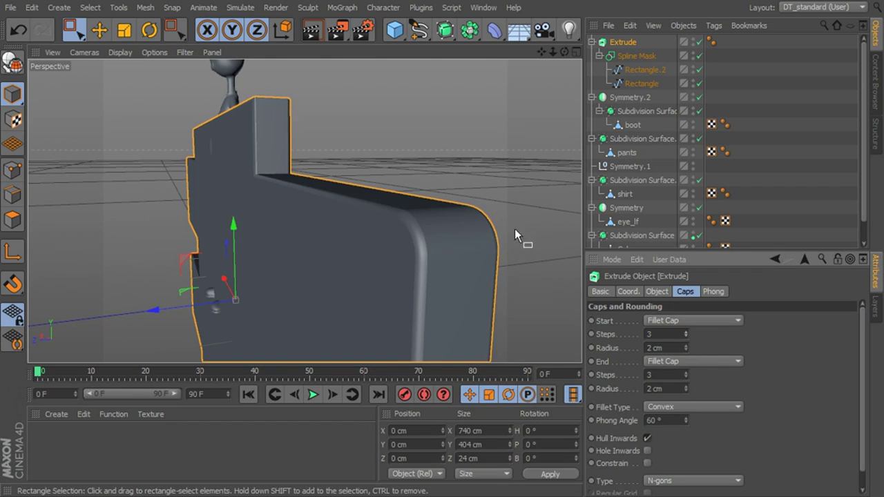
Scale the whole Extrude object uniformly down to about 54 cm wide and 29.5 cm high
left_click_drag(514, 229, 428, 197, "alt")
right_click_drag(428, 198, 390, 198, "alt")
left_click(616, 43)
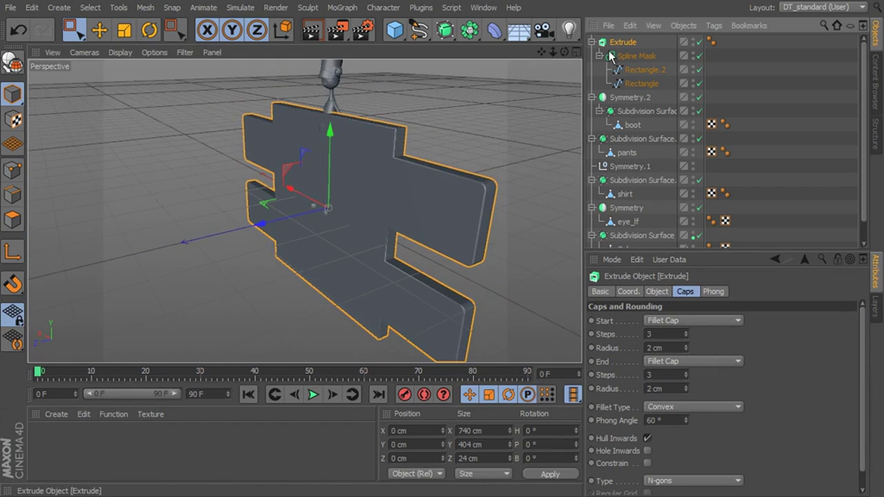
left_click_drag(413, 158, 457, 184, "alt")
left_click(124, 29)
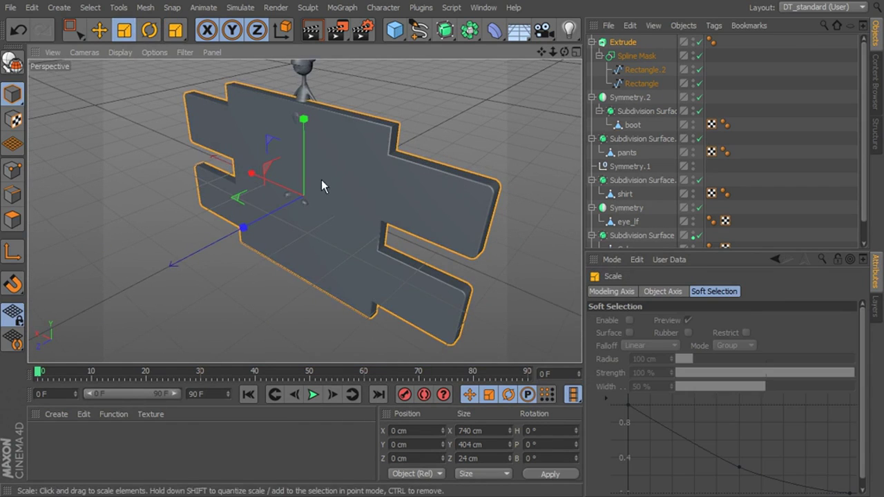
left_click_drag(321, 182, 343, 169)
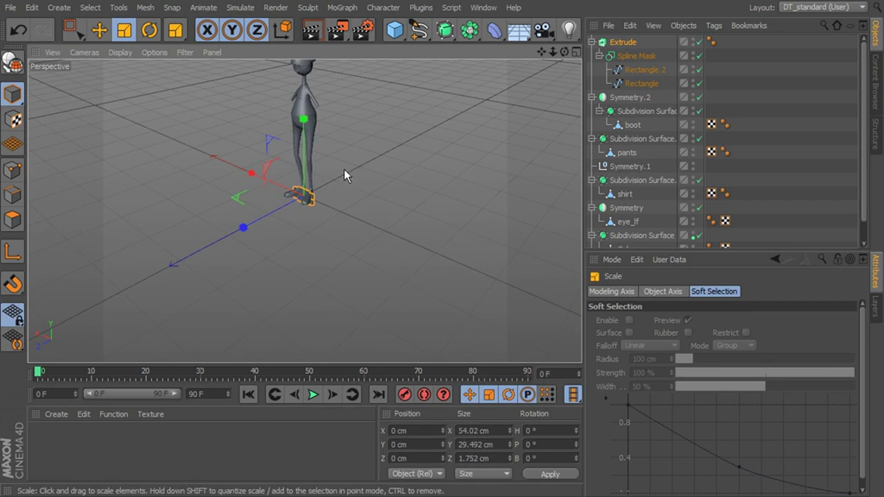
Move the Extrude object up in front of the character's waist and scale it uniformly down to about 13.7 cm wide
left_click(99, 29)
left_click_drag(302, 193, 233, 136)
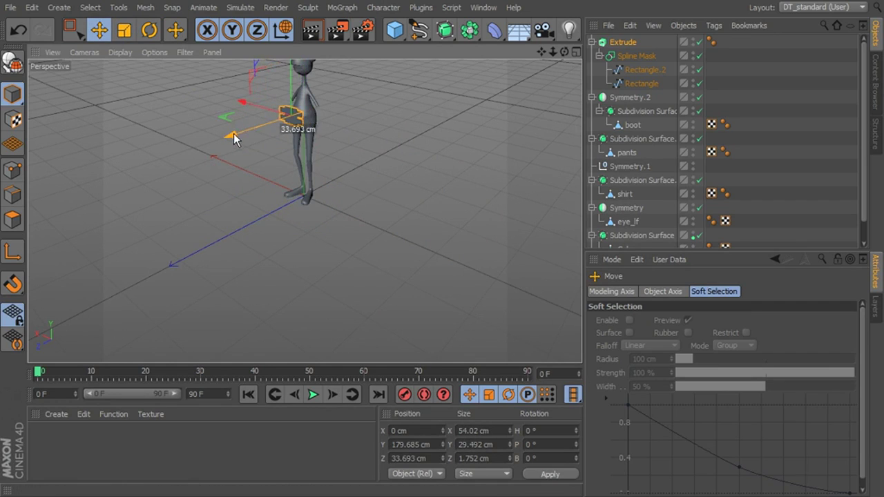
key("s")
left_click_drag(401, 232, 84, 254, "alt")
left_click(124, 30)
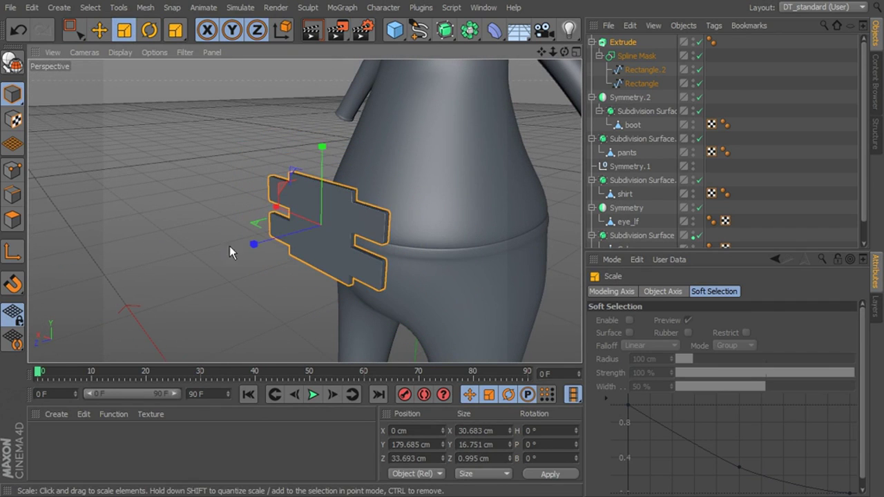
left_click_drag(333, 227, 28, 291)
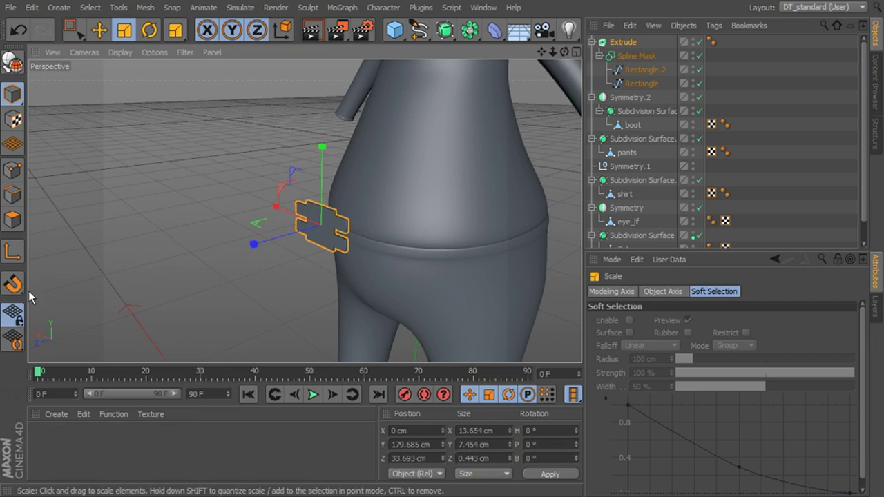
Lower the extruded piece to about Y 171.6 cm and bring it back against the waist at about Z 24.1 cm
left_click(98, 30)
left_click_drag(305, 148, 306, 189)
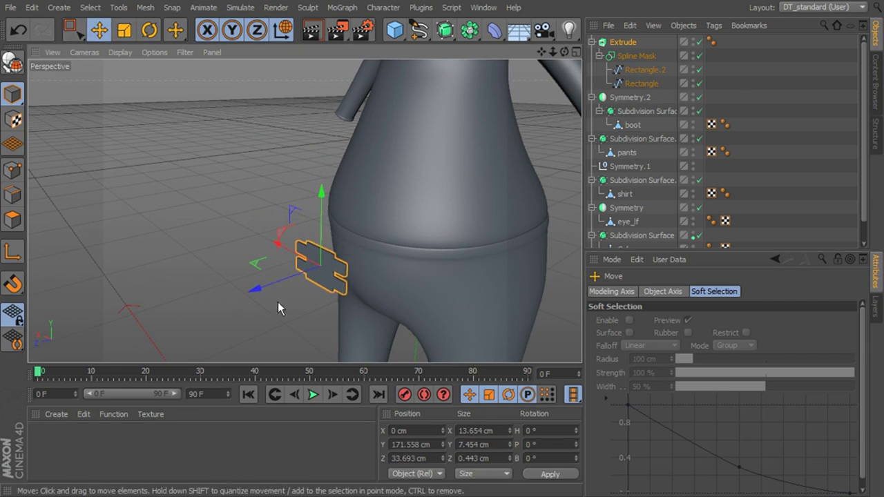
left_click_drag(256, 290, 237, 262)
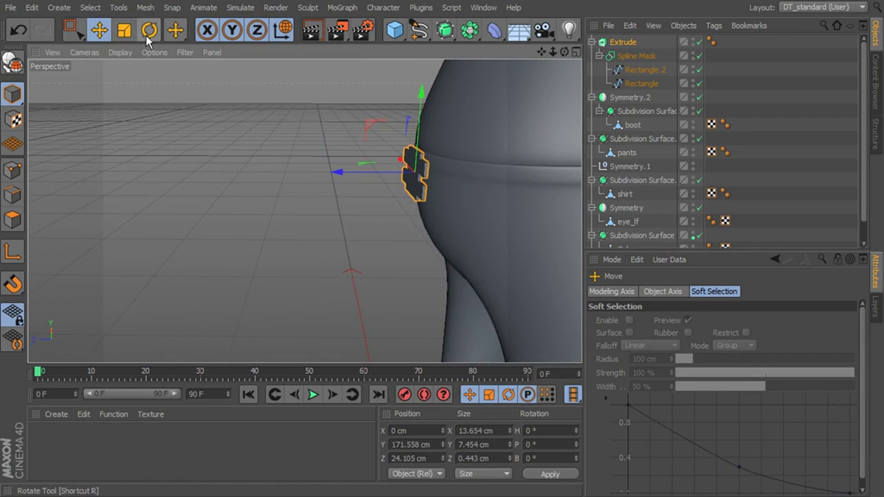
Scale the extruded piece uniformly down to about 11.7 cm wide and raise it slightly to about Y 172.3 cm
left_click(124, 30)
left_click_drag(409, 164, 351, 204)
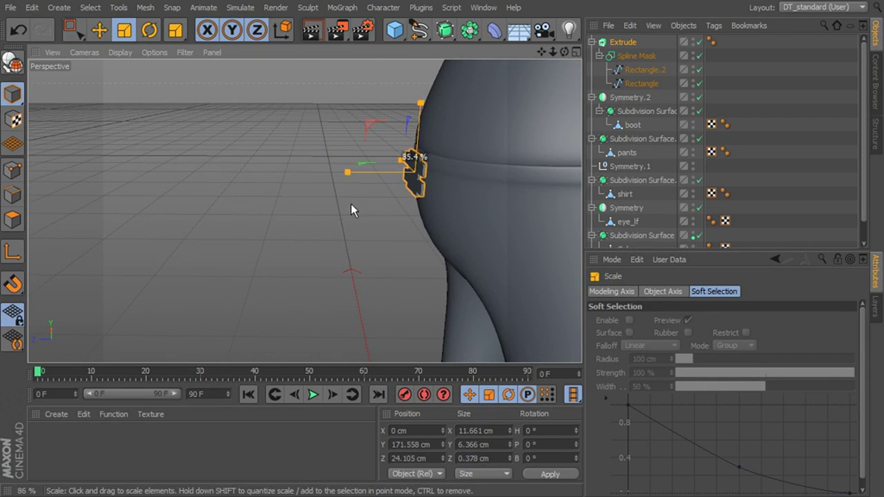
left_click(104, 30)
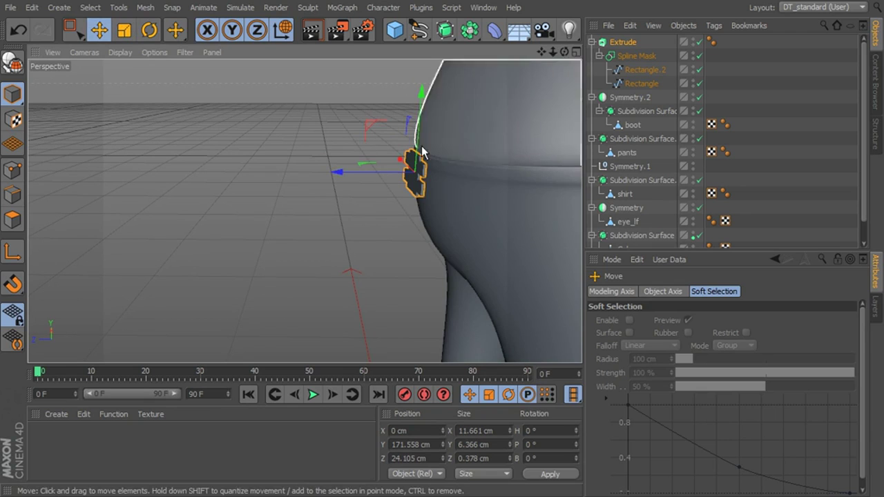
left_click_drag(419, 148, 417, 138)
Set the Extrude object's Z movement to 1.315 cm and shift the piece closer to the waist, to about Z 23.8 cm
left_click_drag(473, 164, 505, 169, "alt")
right_click_drag(391, 175, 464, 184, "alt")
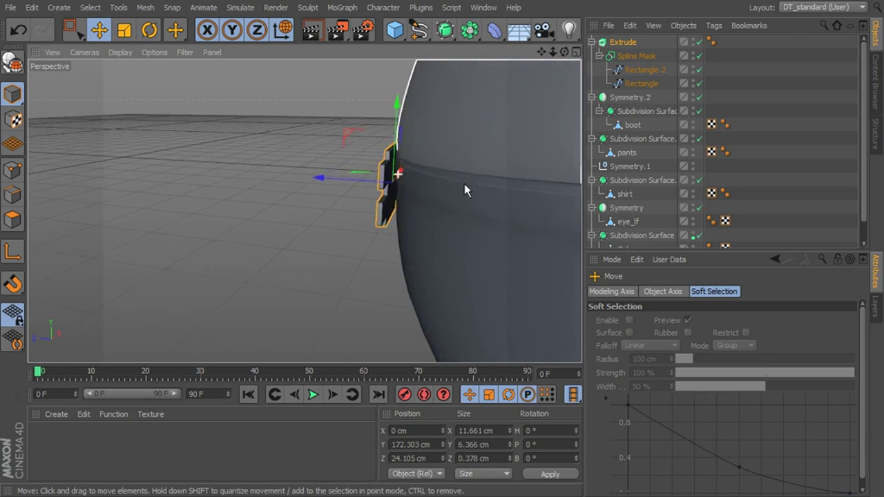
left_click_drag(464, 184, 498, 181, "alt")
left_click(625, 43)
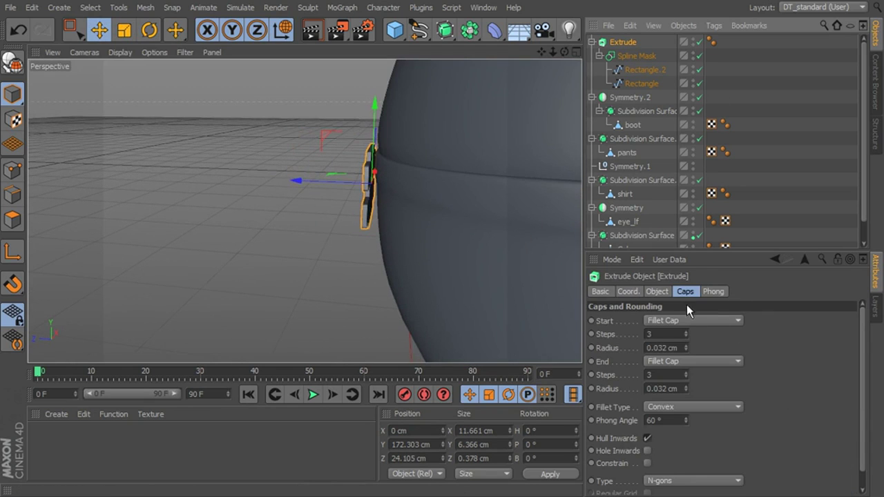
left_click(658, 292)
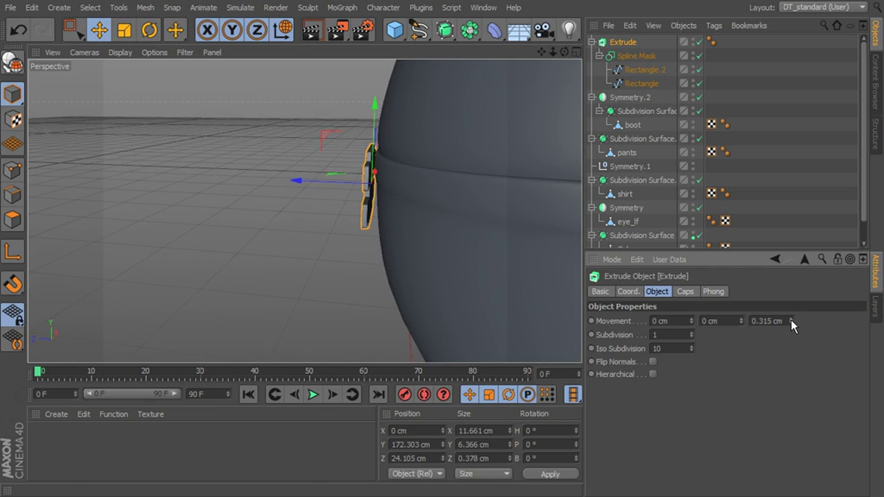
mouse_move(791, 321)
left_mouse_down()
mouse_move(791, 290)
mouse_move(791, 311)
left_mouse_up()
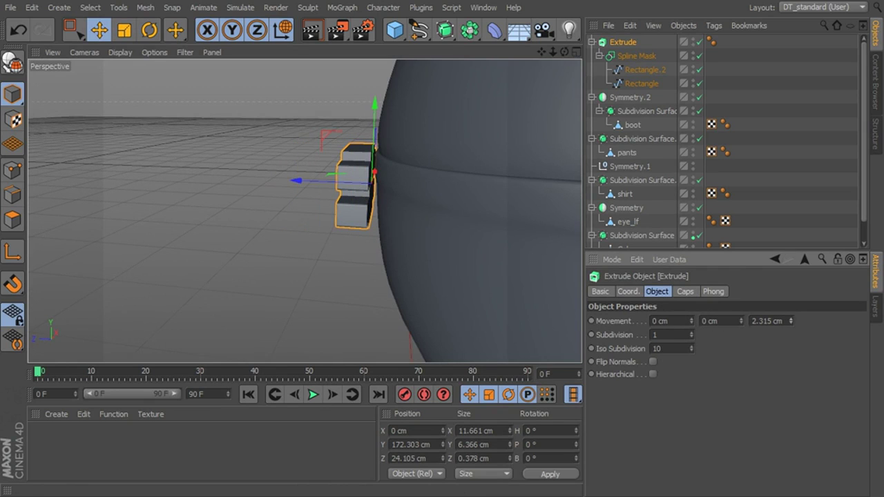
left_click(792, 326, "alt")
left_click(791, 326, "alt")
left_click(792, 326, "alt")
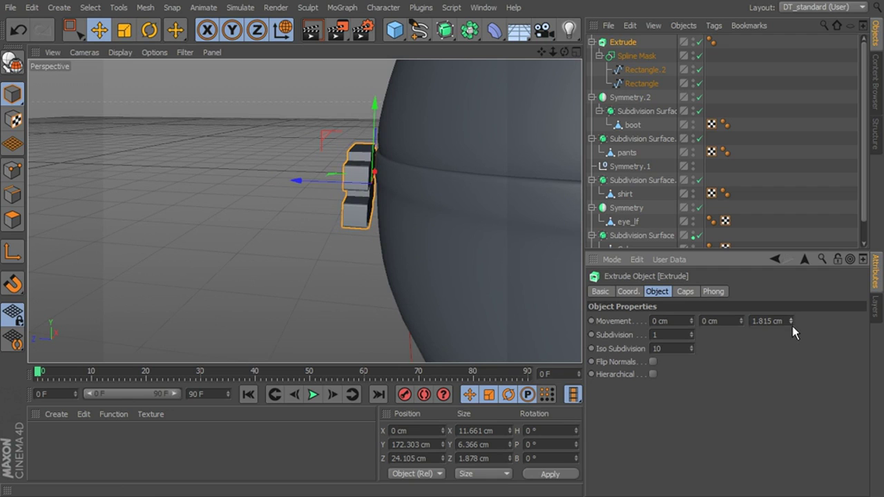
left_click(792, 325)
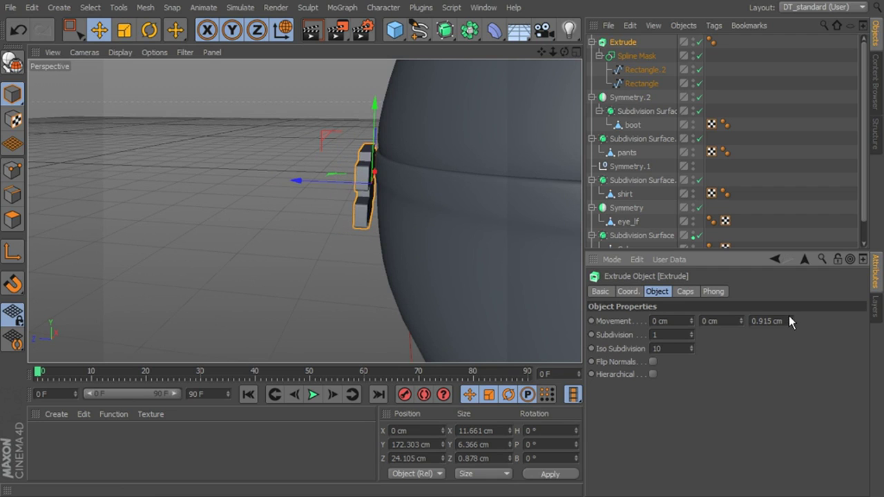
left_click_drag(789, 317, 789, 318)
left_click_drag(446, 205, 164, 227, "alt")
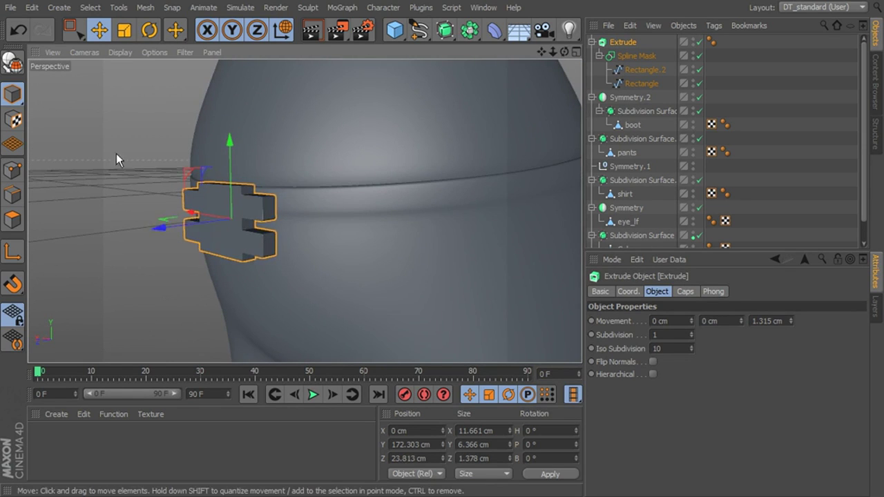
Check the extruded piece's thickness against the body and set its Z extrusion movement to 0.815 cm
left_click(116, 153)
right_click_drag(375, 198, 265, 189, "alt")
left_click_drag(310, 201, 237, 216, "alt")
right_click_drag(241, 215, 310, 228, "alt")
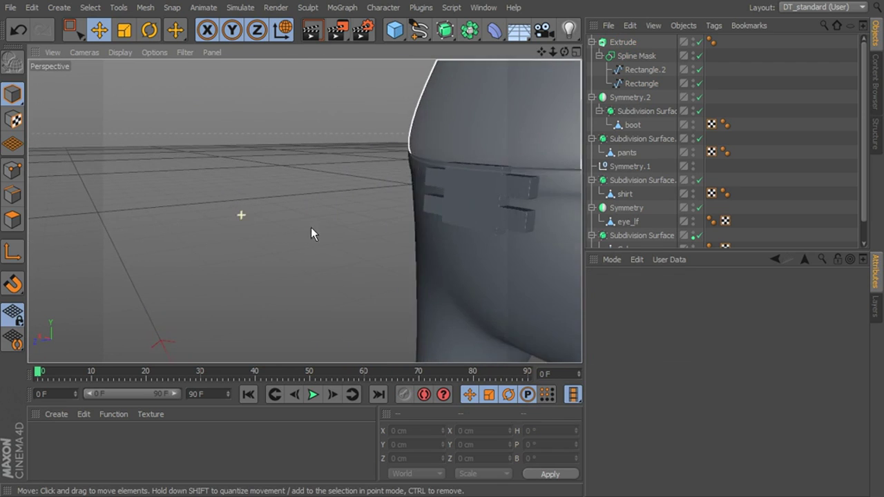
left_click(463, 219)
left_click_drag(463, 219, 387, 215, "alt")
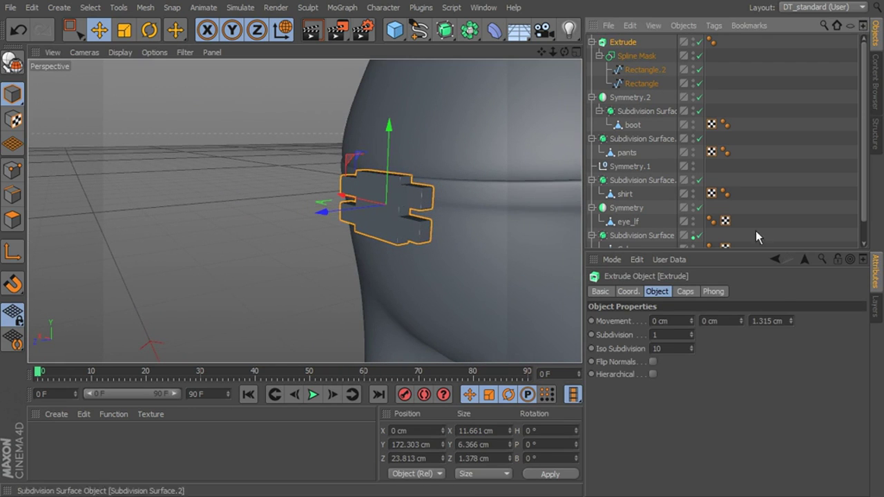
left_click_drag(790, 324, 789, 324)
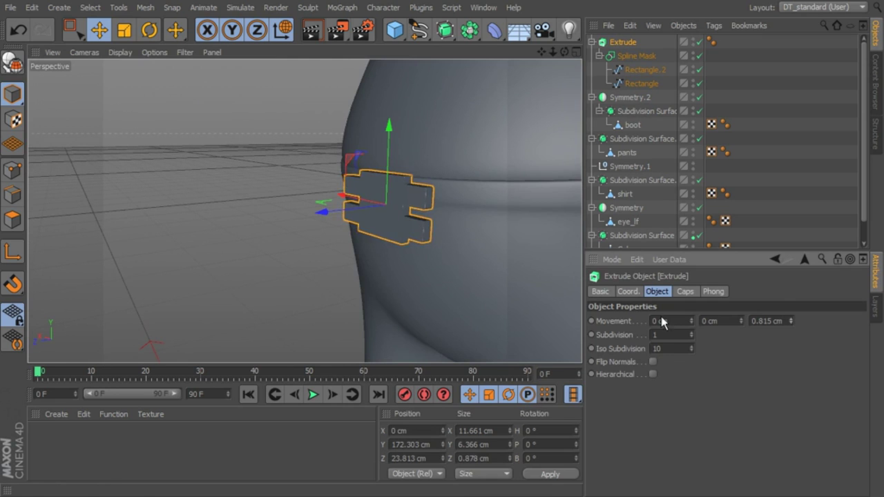
Deselect the extruded piece and examine its placement at the waist and the character's overall proportions from several angles and distances
left_click(228, 266)
left_click_drag(385, 236, 474, 219, "alt")
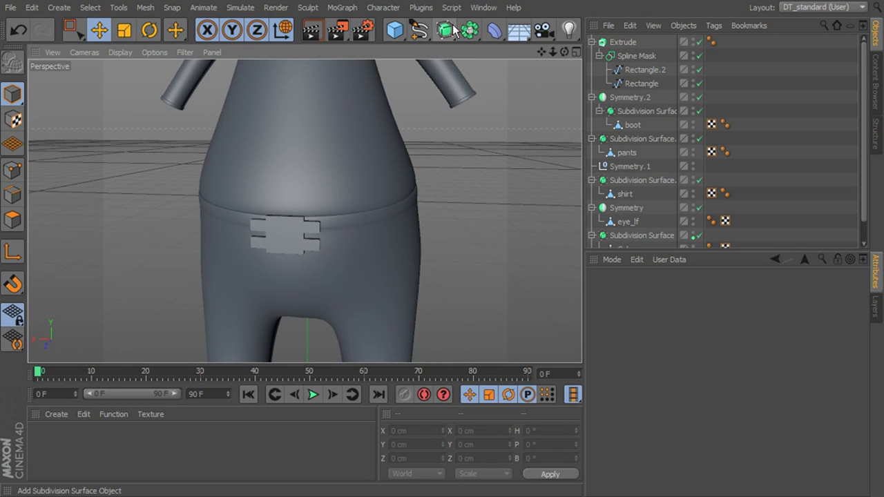
left_click_drag(361, 164, 319, 185, "alt")
right_click_drag(391, 197, 362, 189, "alt")
left_click_drag(361, 191, 322, 269, "alt")
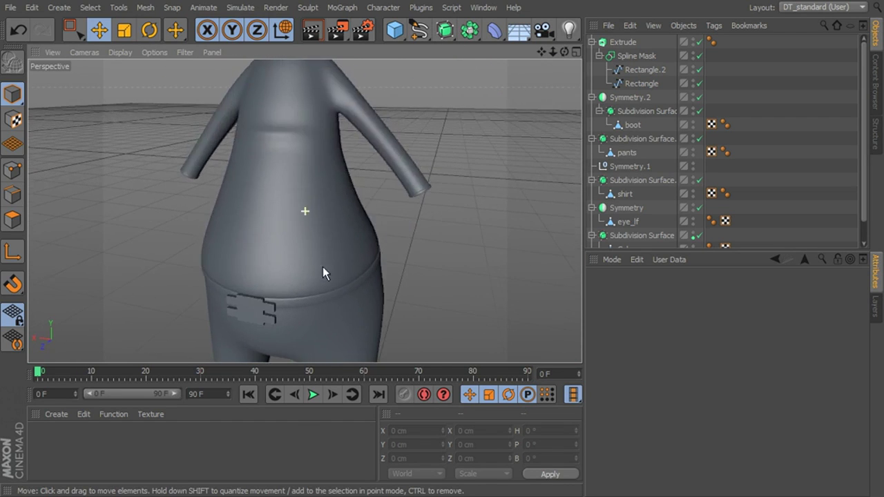
left_click_drag(405, 225, 356, 171, "alt")
left_click_drag(306, 222, 382, 251, "alt")
middle_click_drag(377, 219, 383, 257, "alt")
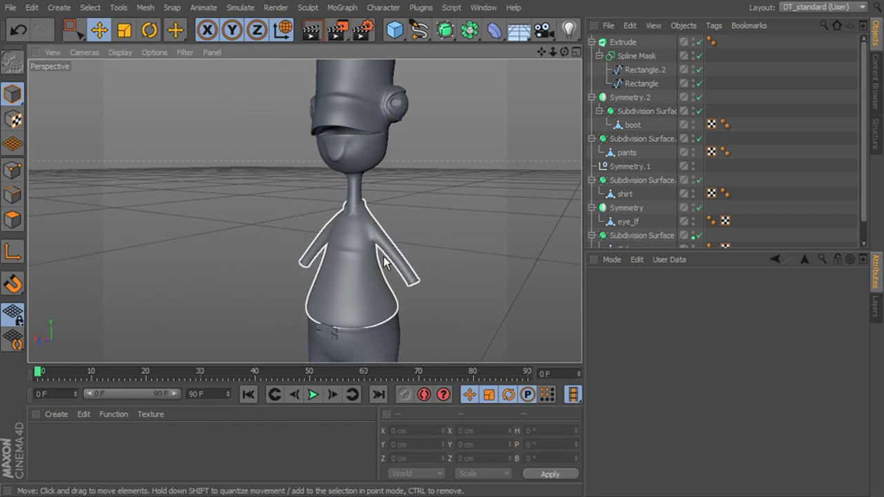
right_click_drag(384, 257, 429, 269, "alt")
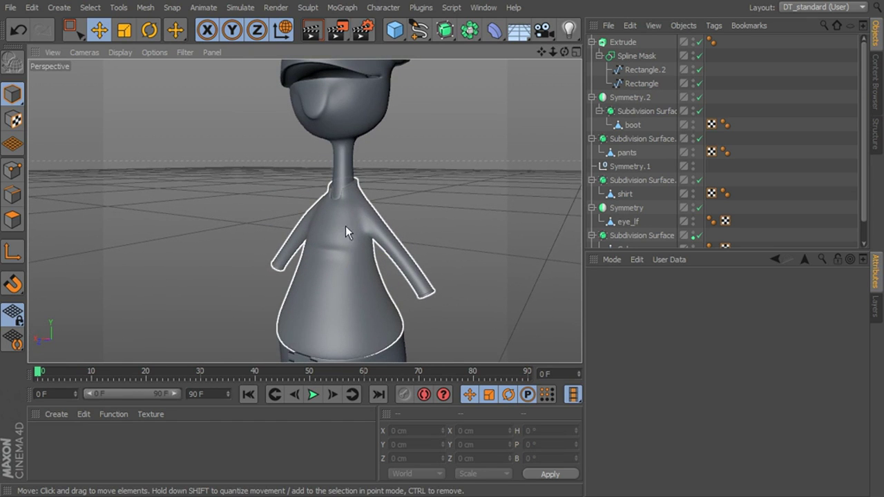
middle_click_drag(427, 255, 423, 135, "alt")
right_click_drag(479, 193, 437, 199, "alt")
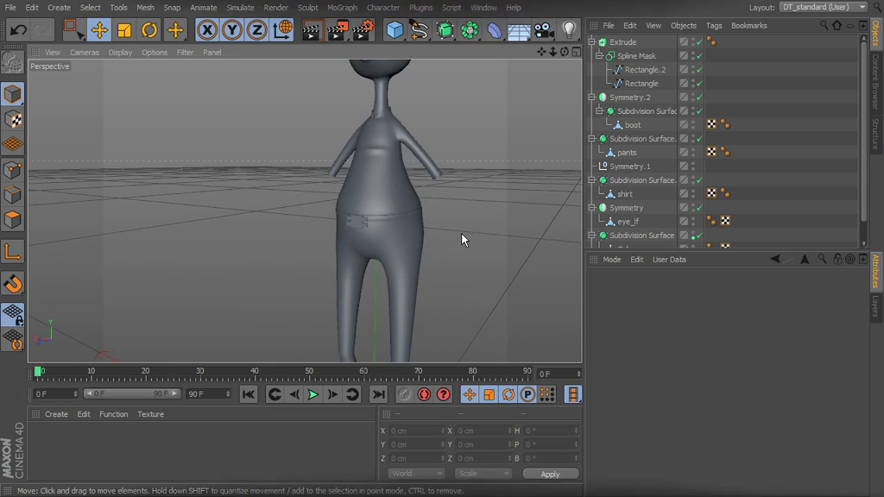